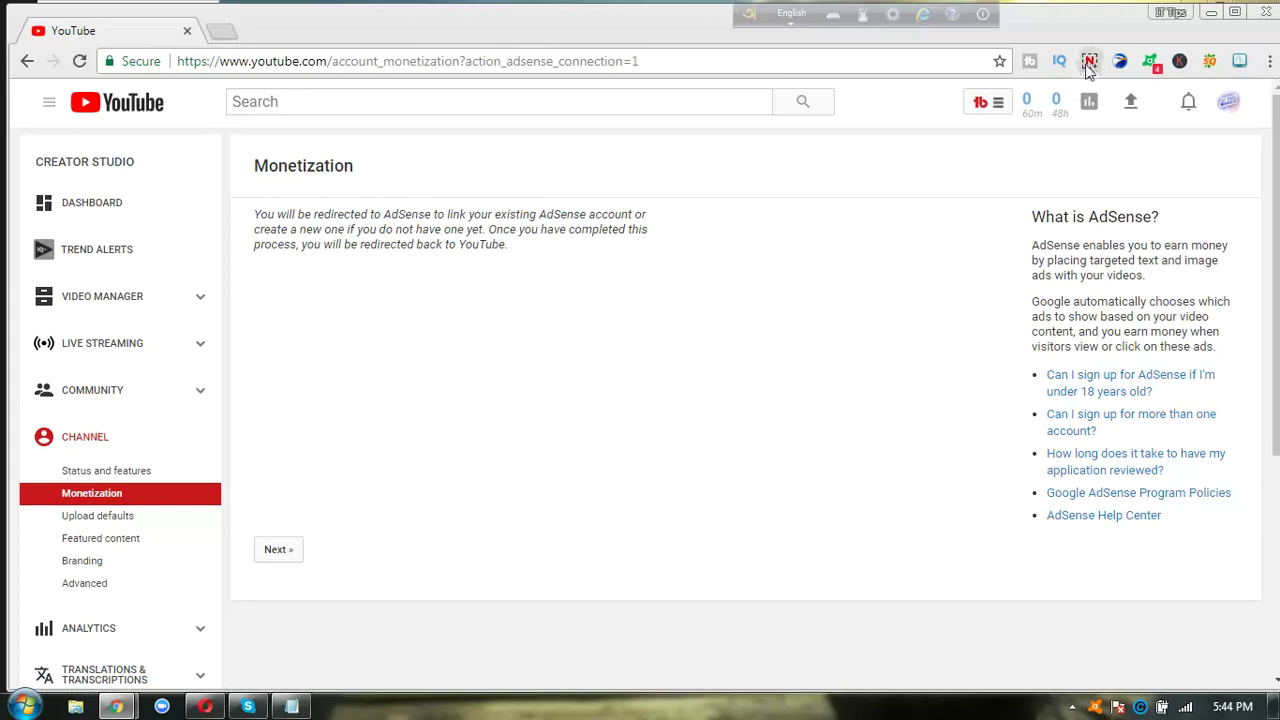
- Open the channel's Monetization page in Creator Studio to start the AdSense linking step
mouse_move(1040, 108)
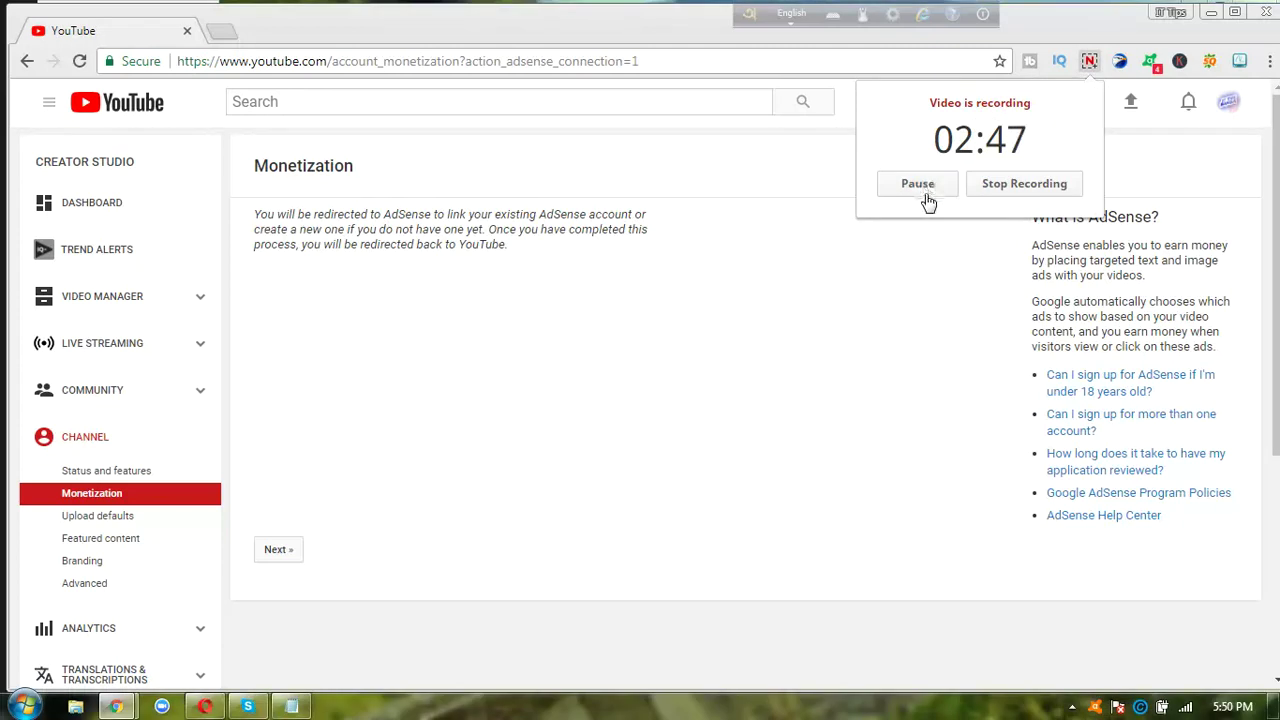
click(920, 311)
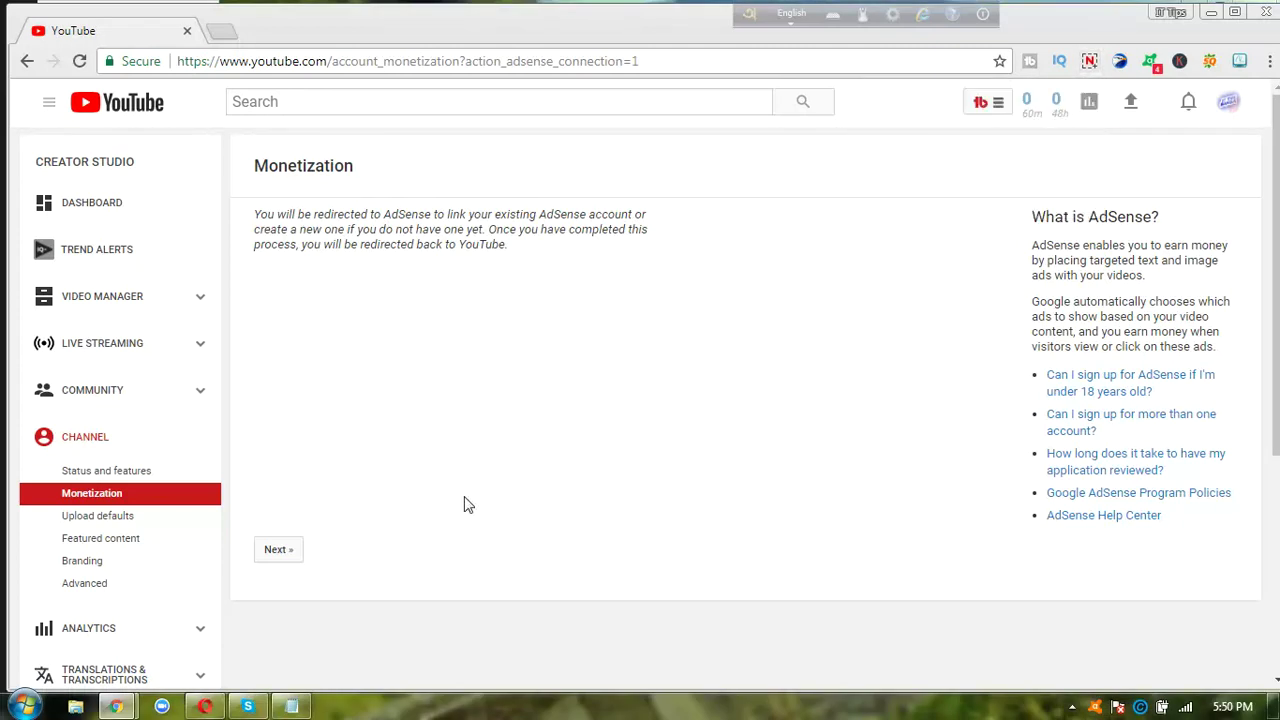
- Continue to AdSense and sign in with the channel's Google account
click(280, 551)
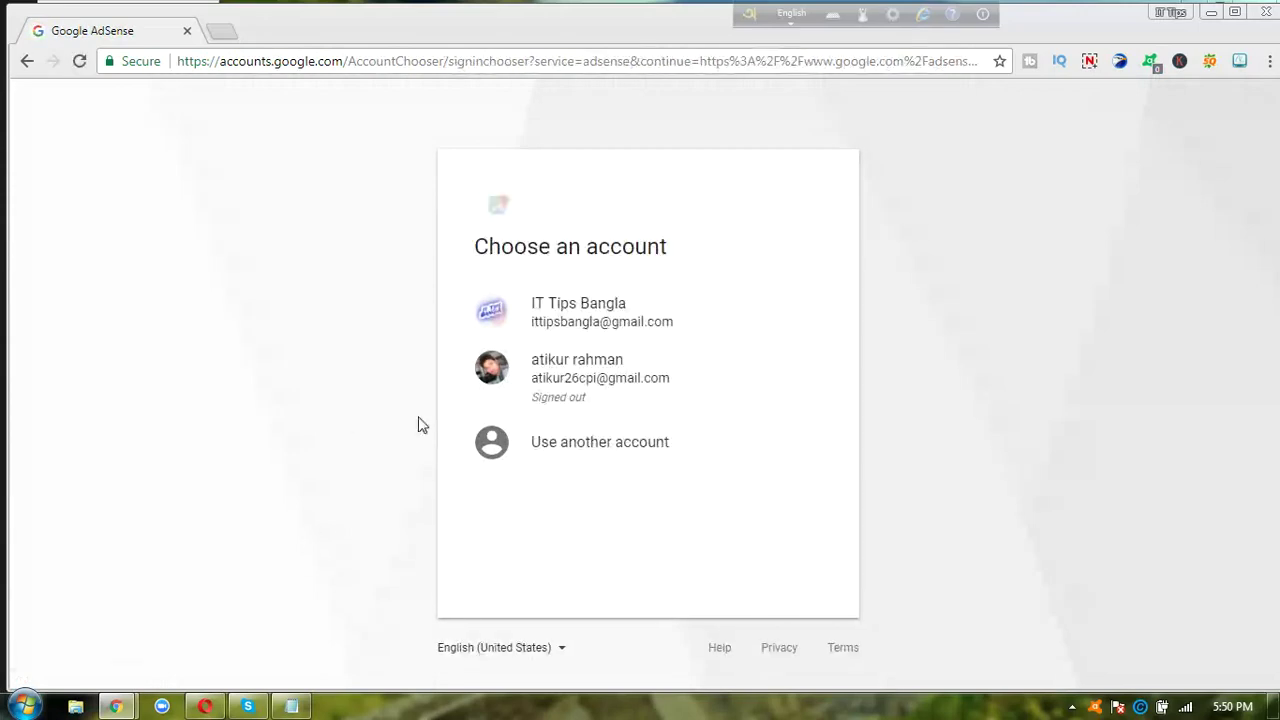
click(602, 308)
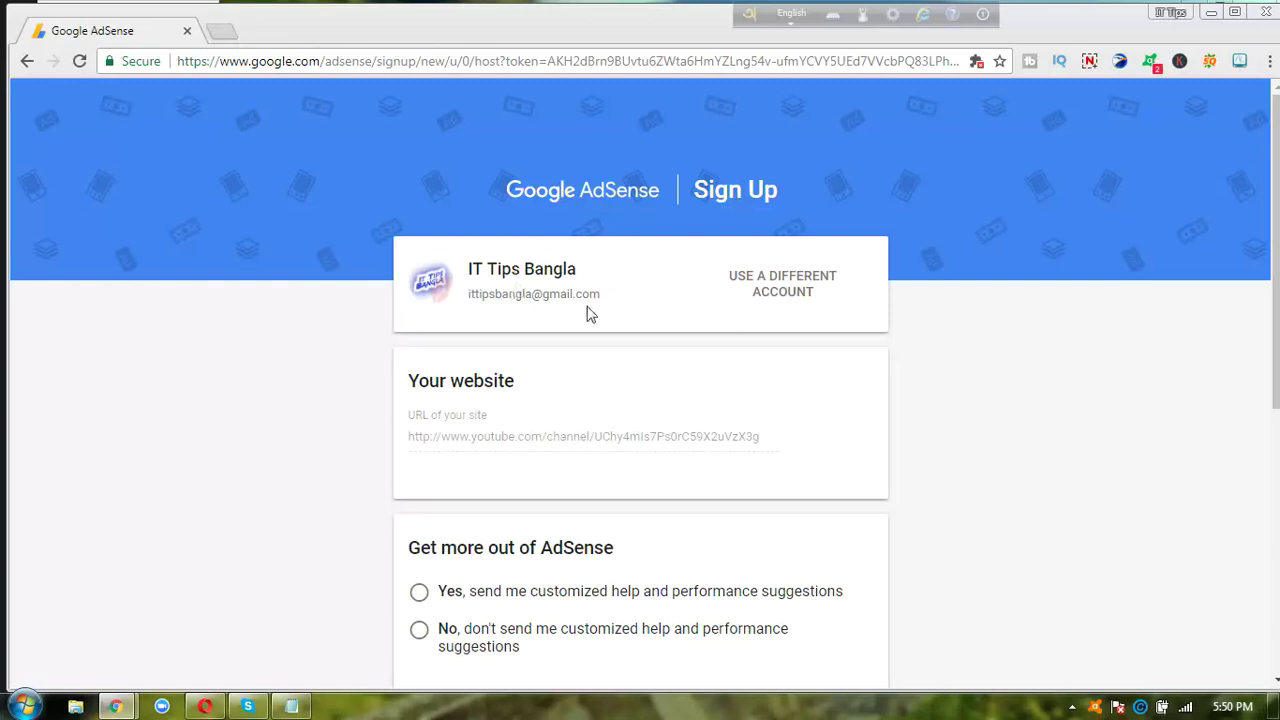
- Leave the prefilled channel URL and choose Yes for customized help and performance suggestions
triple_click(656, 440)
click(990, 466)
scroll(990, 466, down, 2)
scroll(990, 466, down, 1)
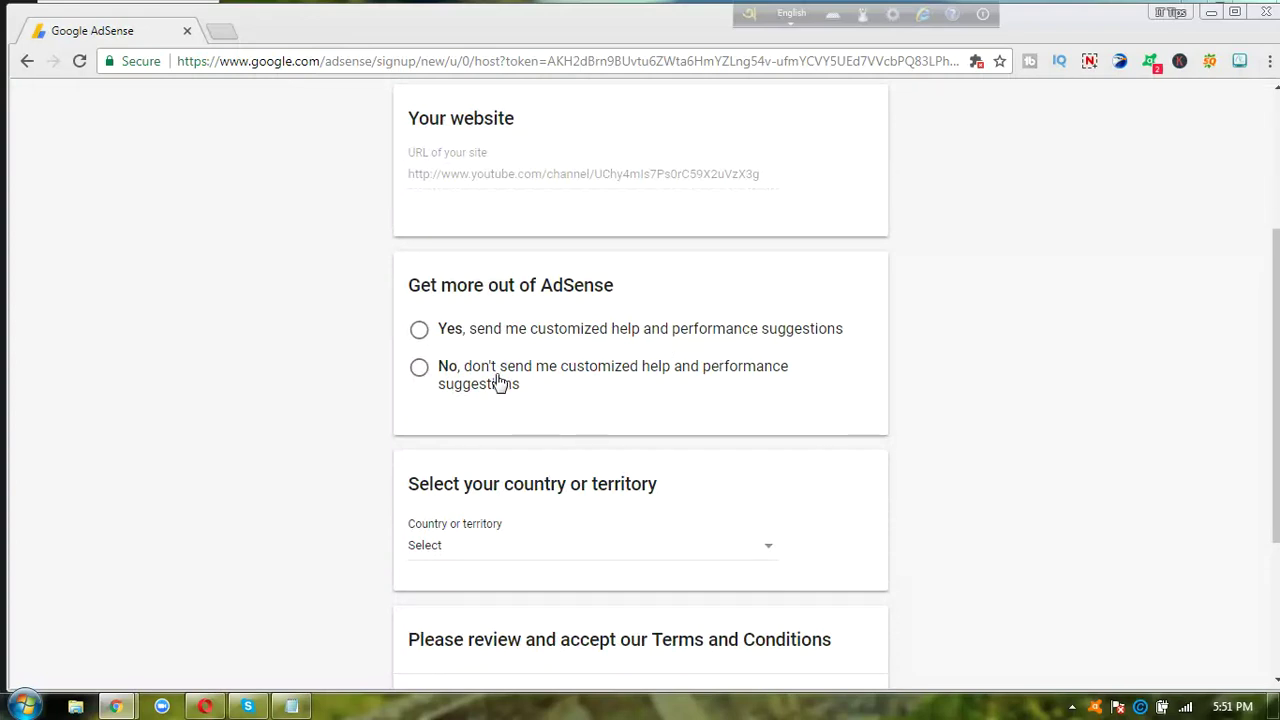
click(420, 332)
click(419, 330)
- Set the country or territory to Bangladesh
click(637, 557)
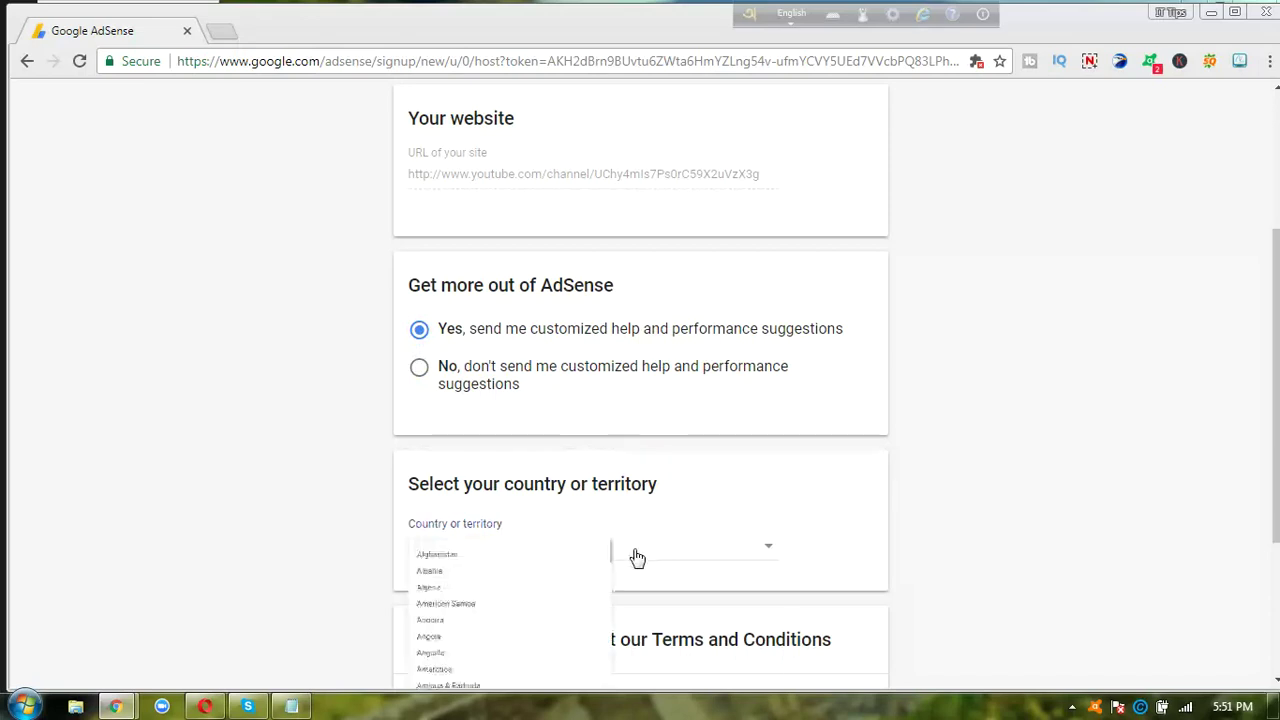
click(811, 525)
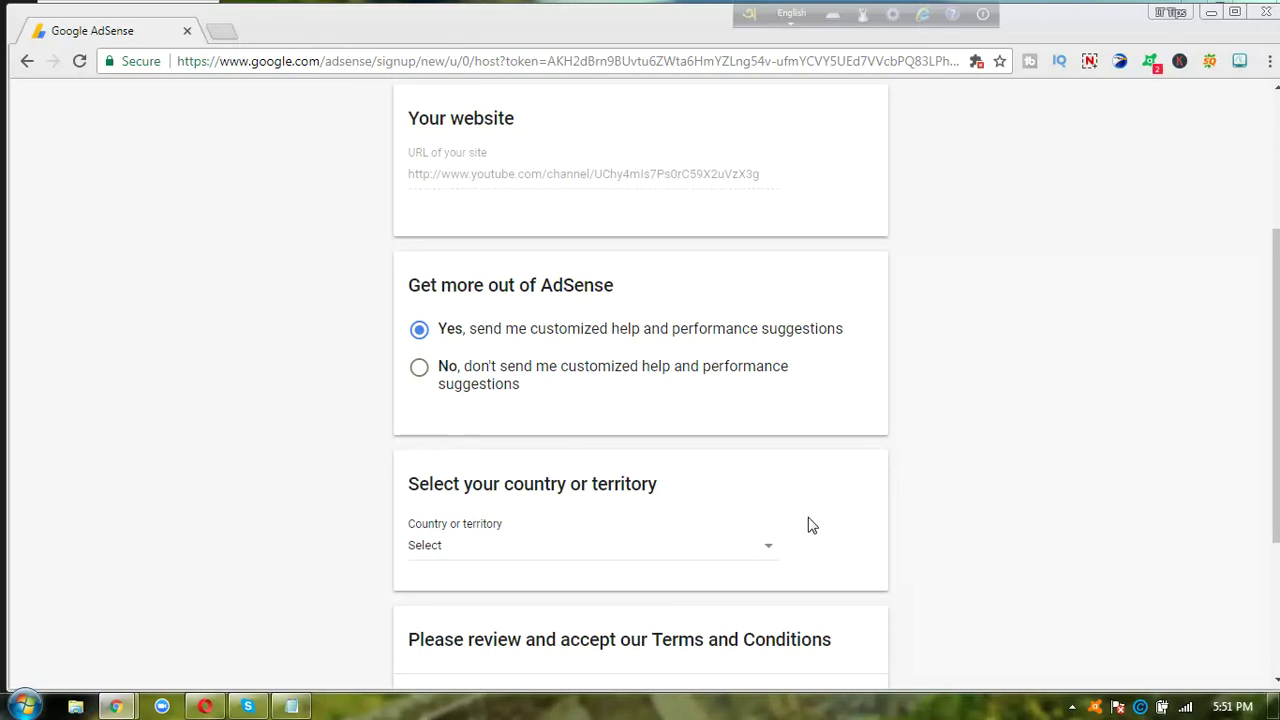
scroll(811, 525, down, 2)
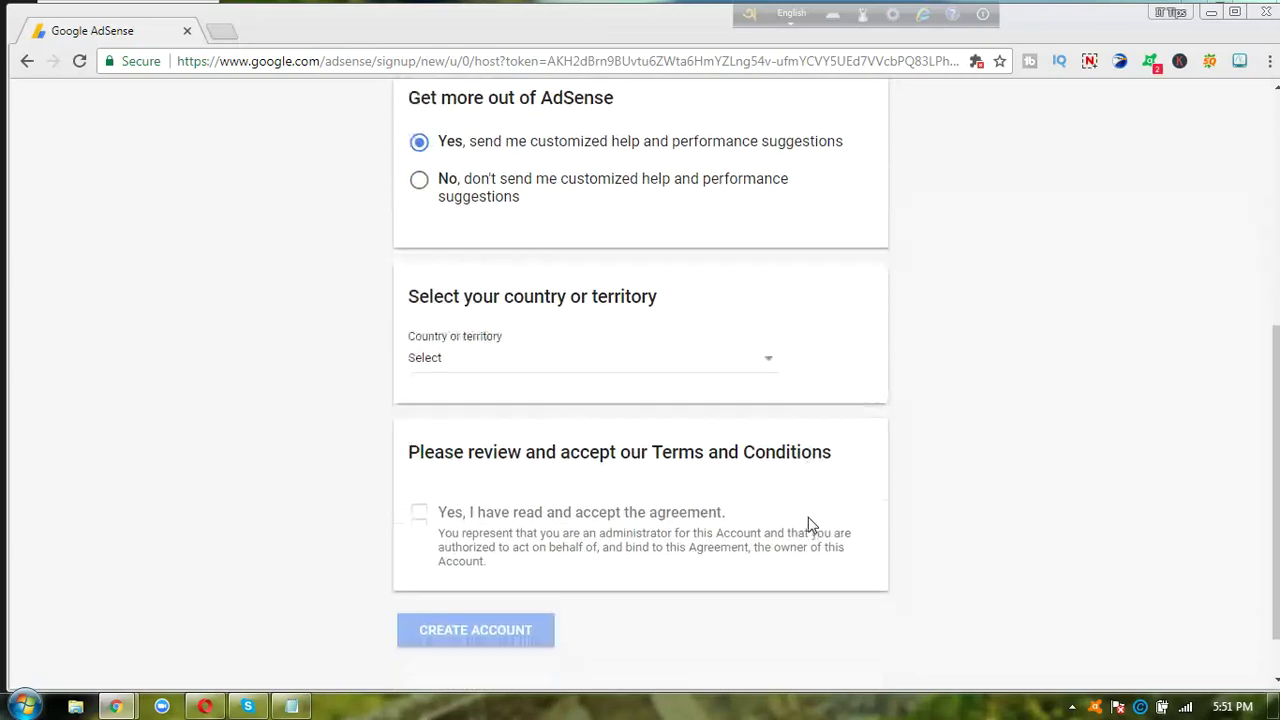
click(750, 374)
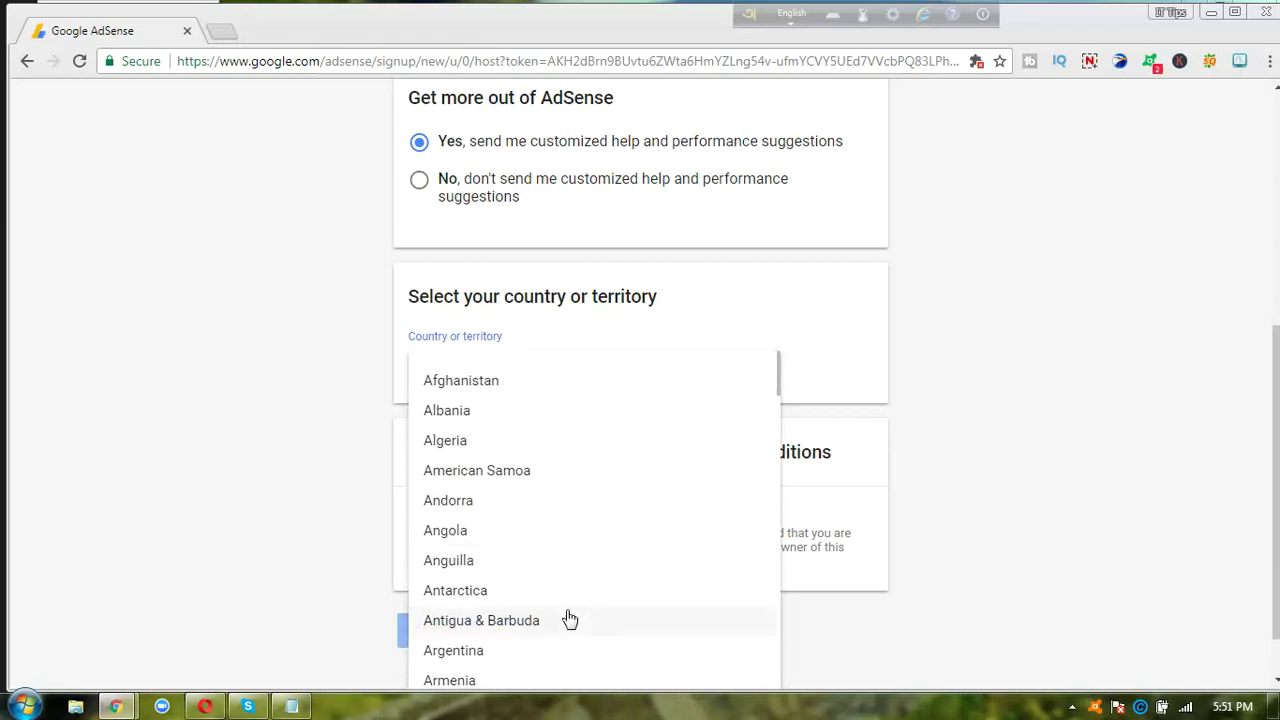
scroll(569, 620, down, 5)
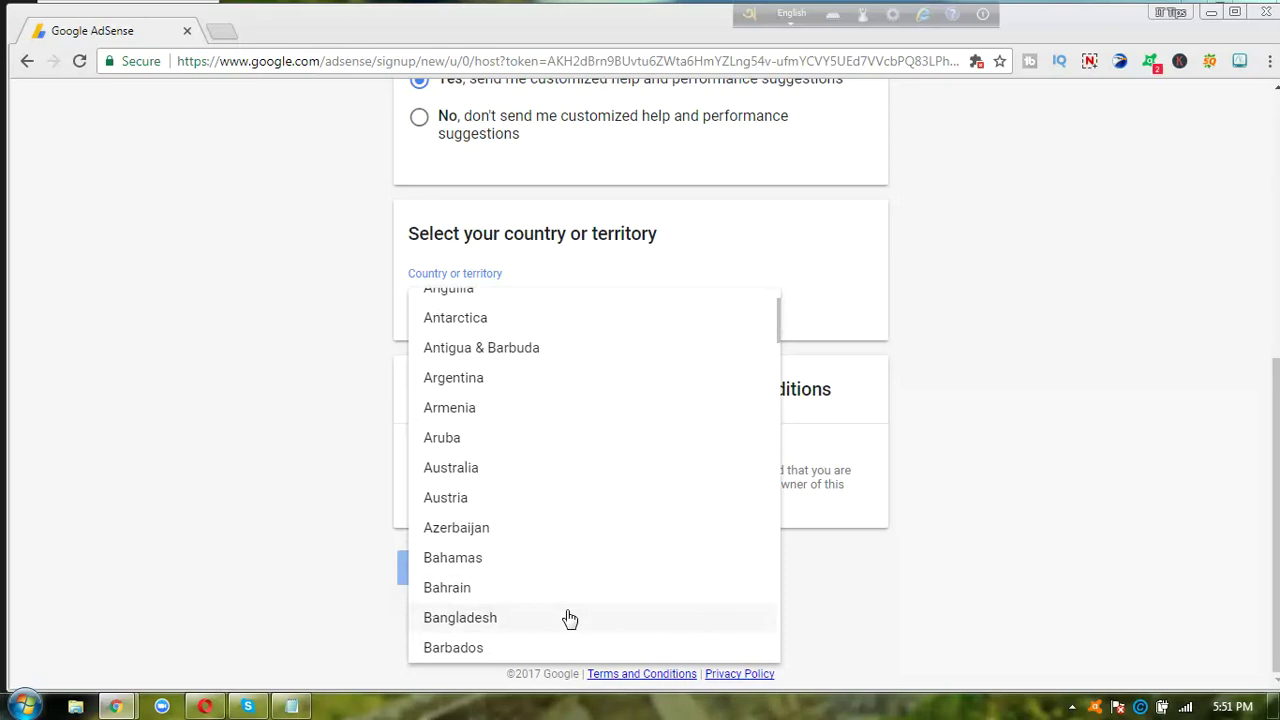
click(561, 624)
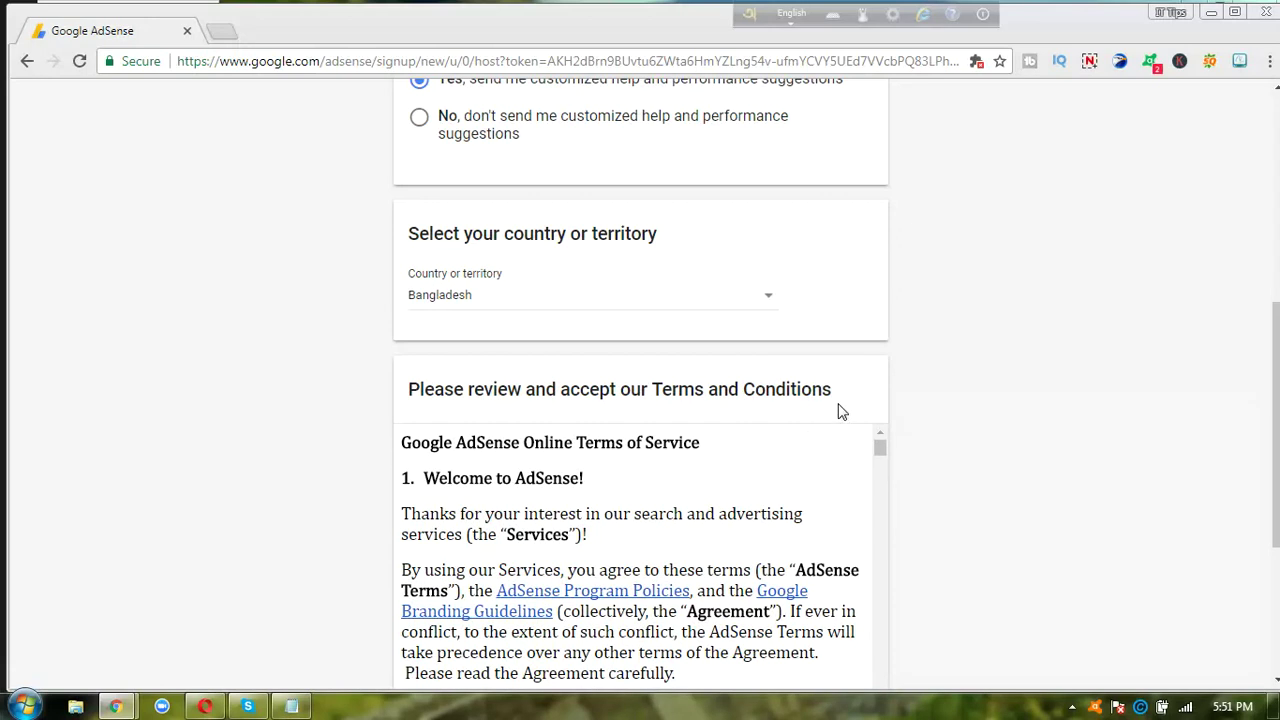
- Read through the AdSense terms, accept the agreement, and create the account
scroll(840, 412, down, 1)
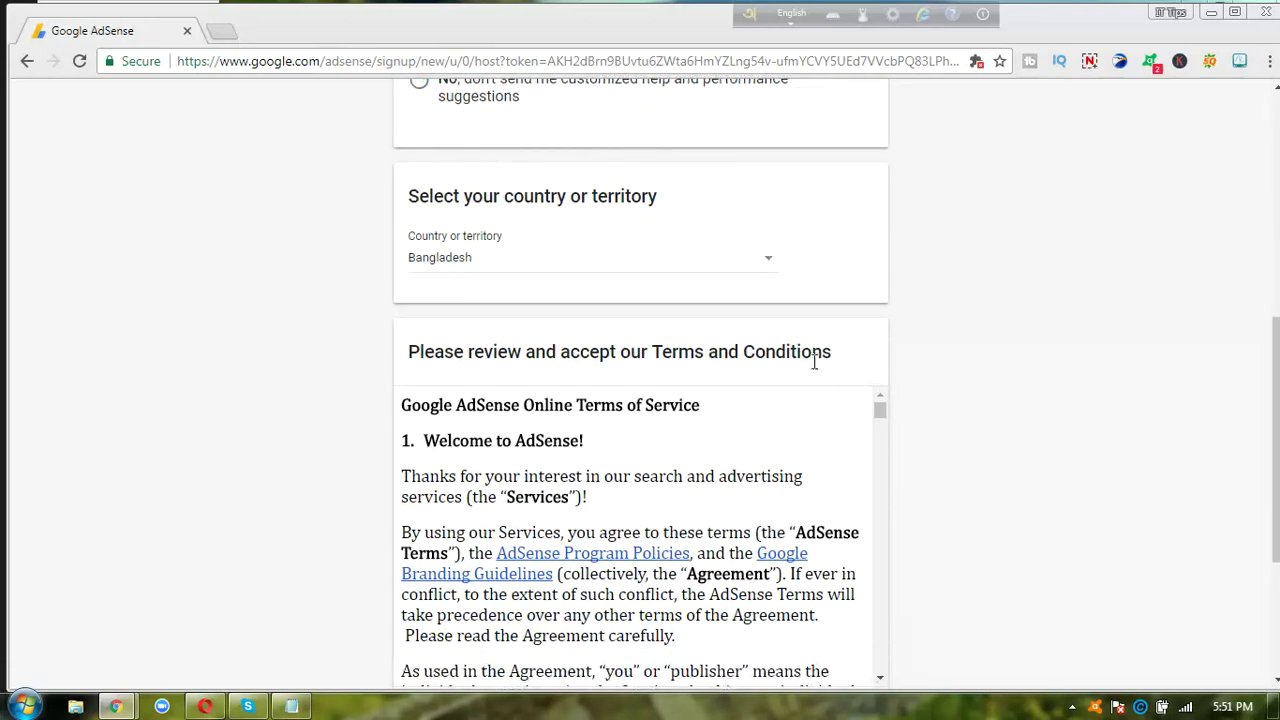
scroll(814, 362, down, 3)
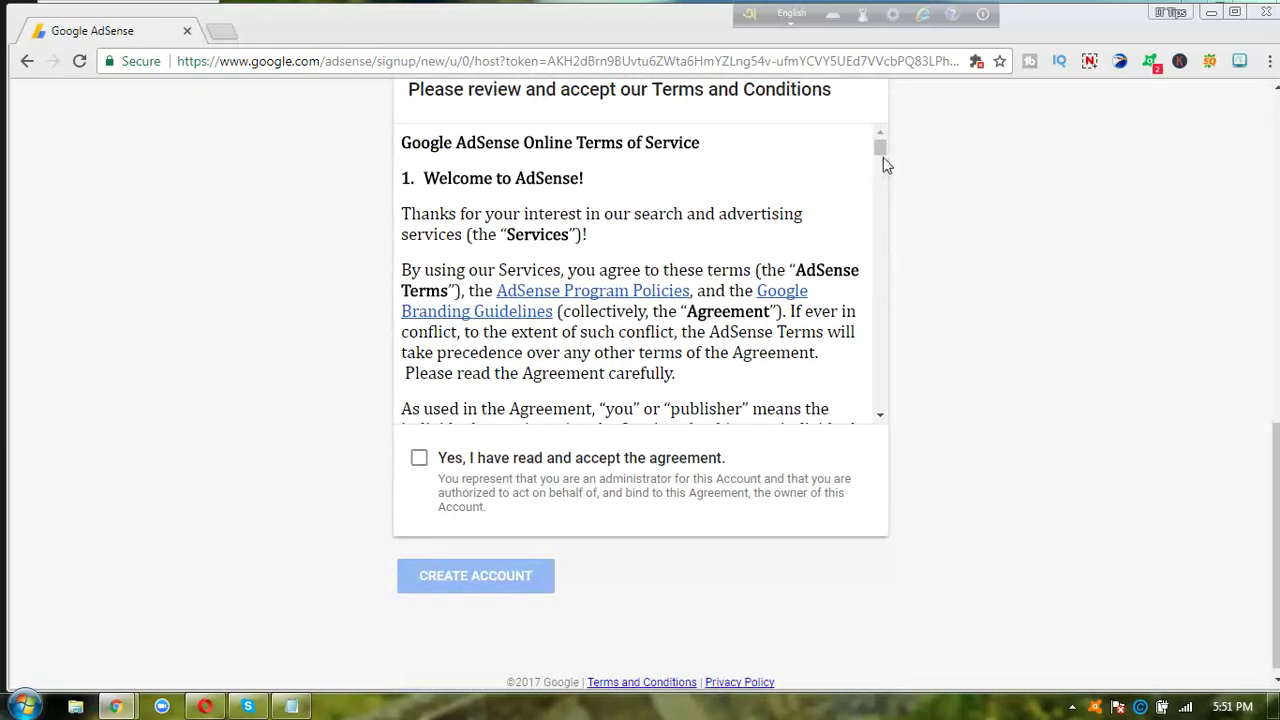
drag(881, 151, 880, 150)
drag(880, 152, 878, 404)
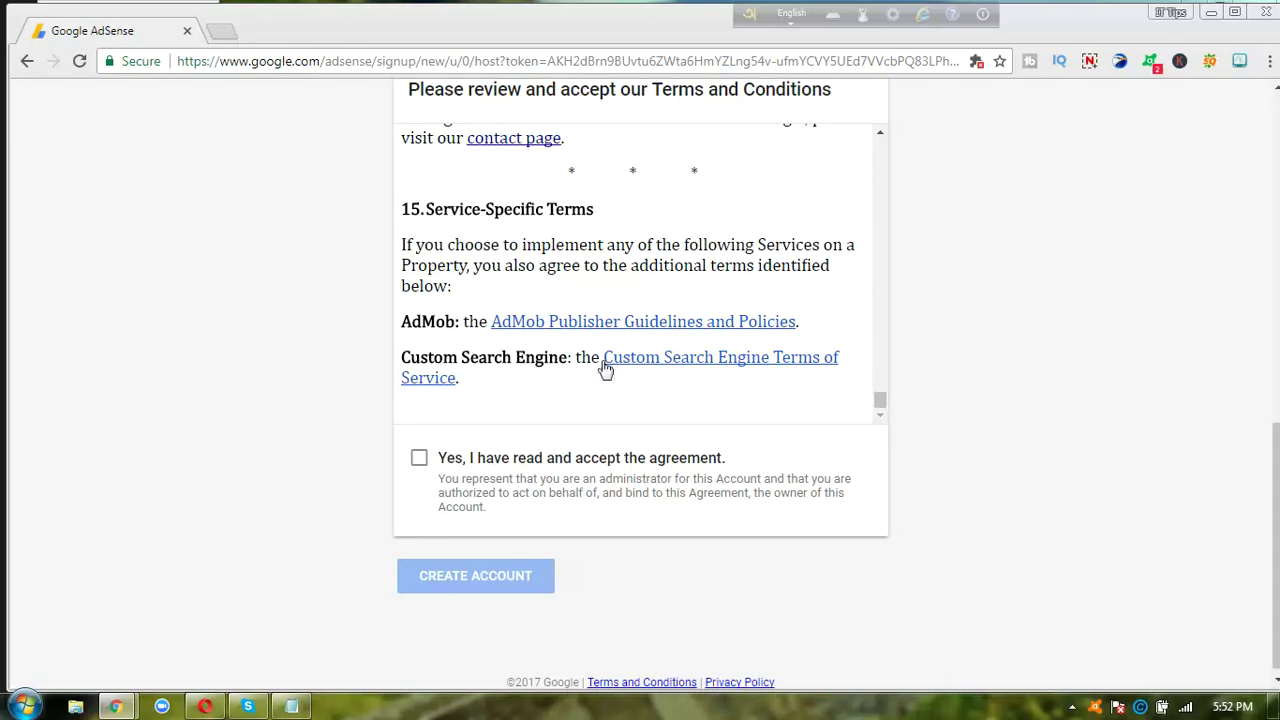
click(420, 460)
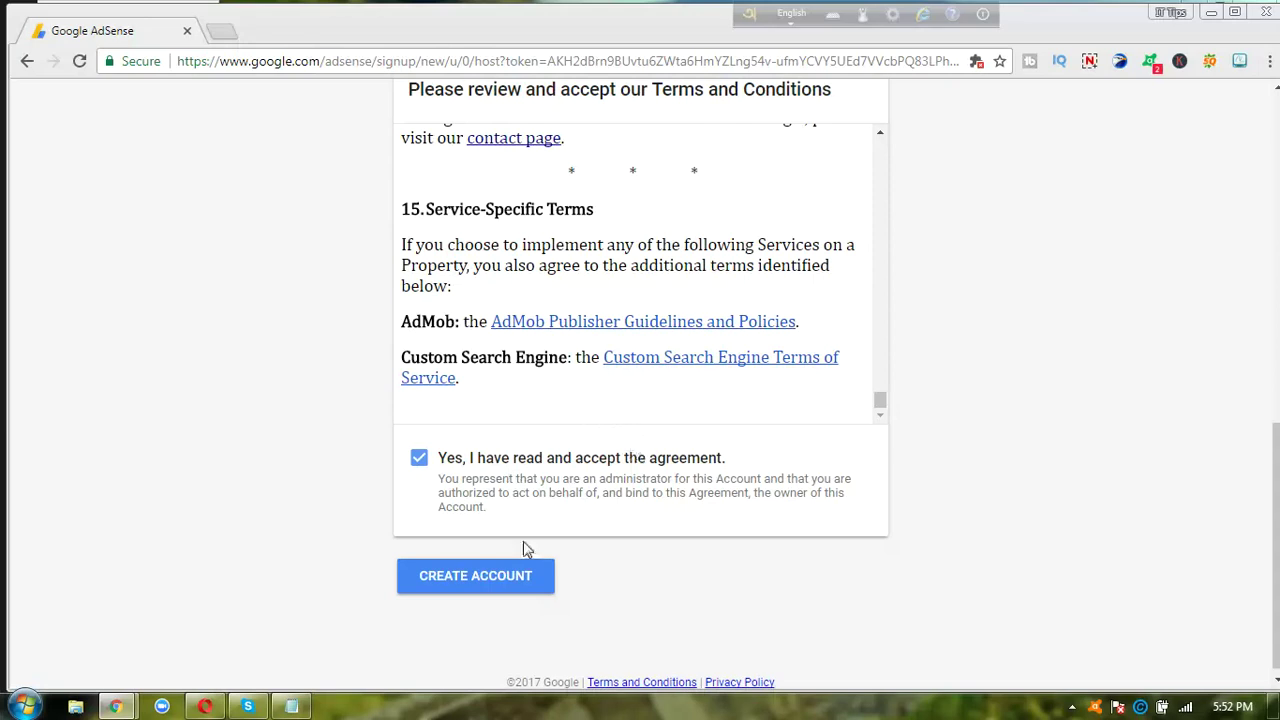
click(486, 586)
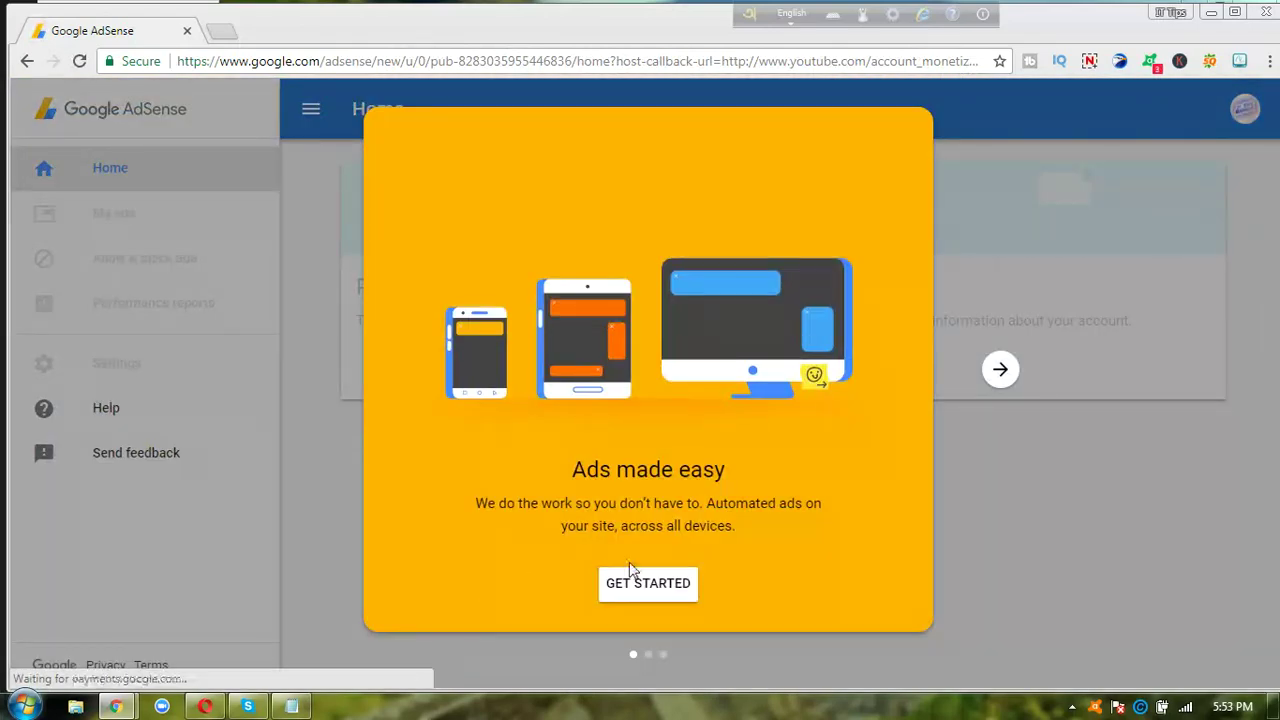
- Choose GET STARTED on the 'Ads made easy' welcome dialog
click(673, 590)
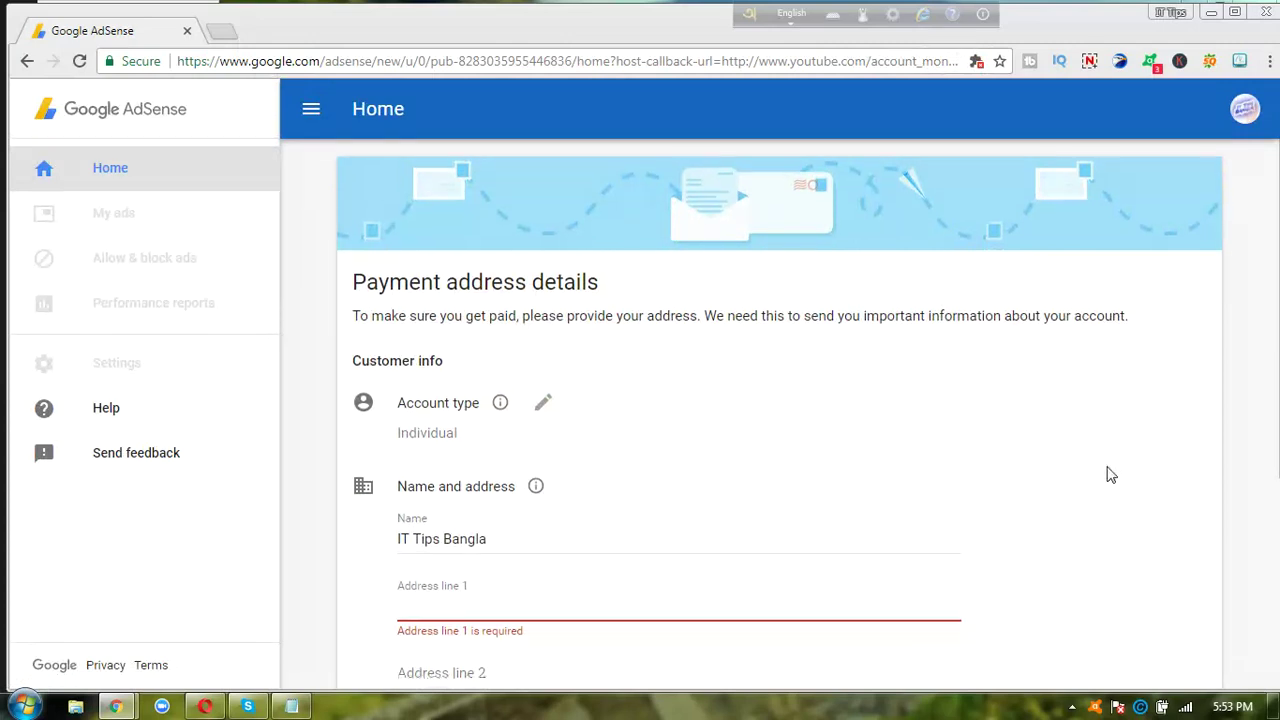
- Review the prefilled Name and address fields, leaving them unchanged
scroll(1110, 474, down, 2)
scroll(1110, 474, up, 2)
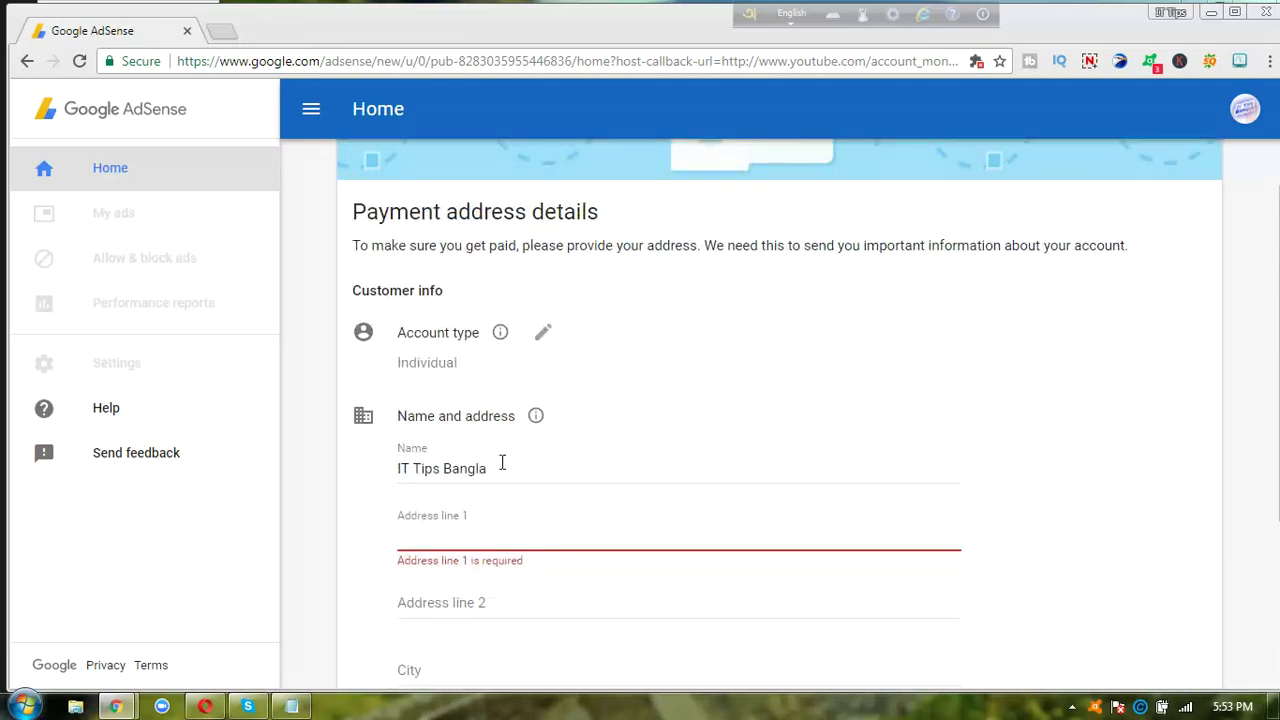
double_click(503, 463)
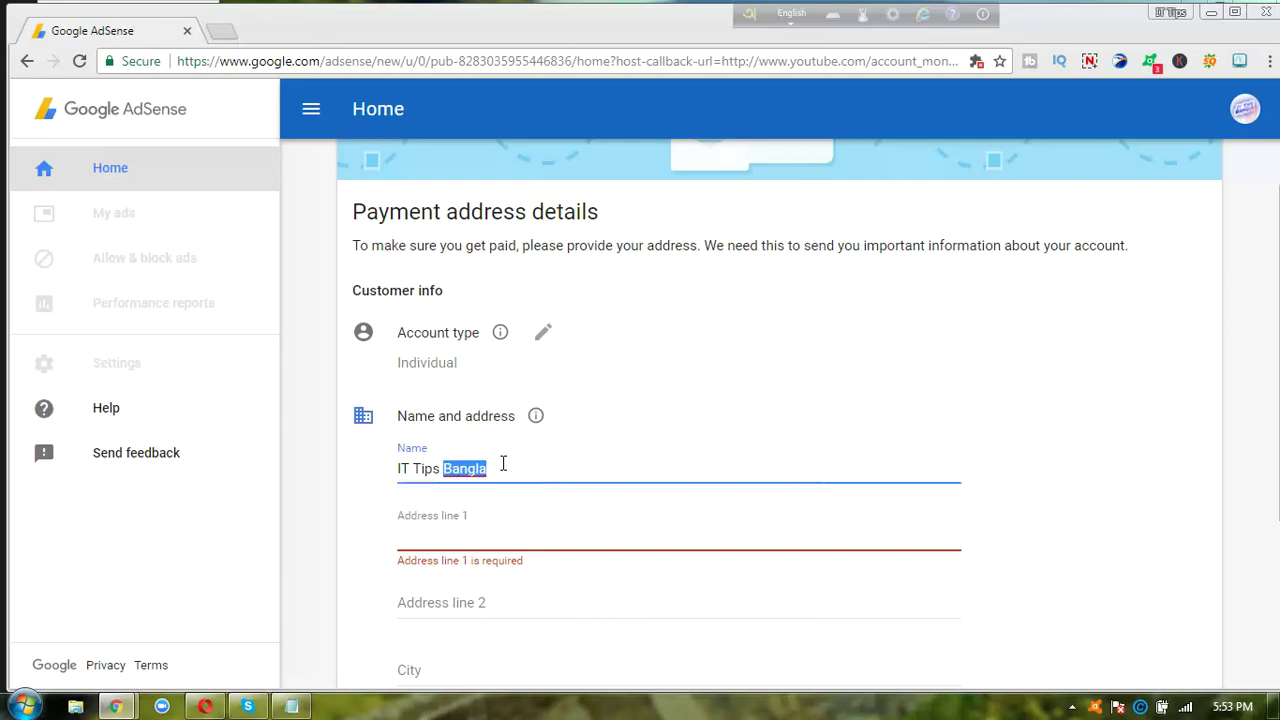
click(355, 497)
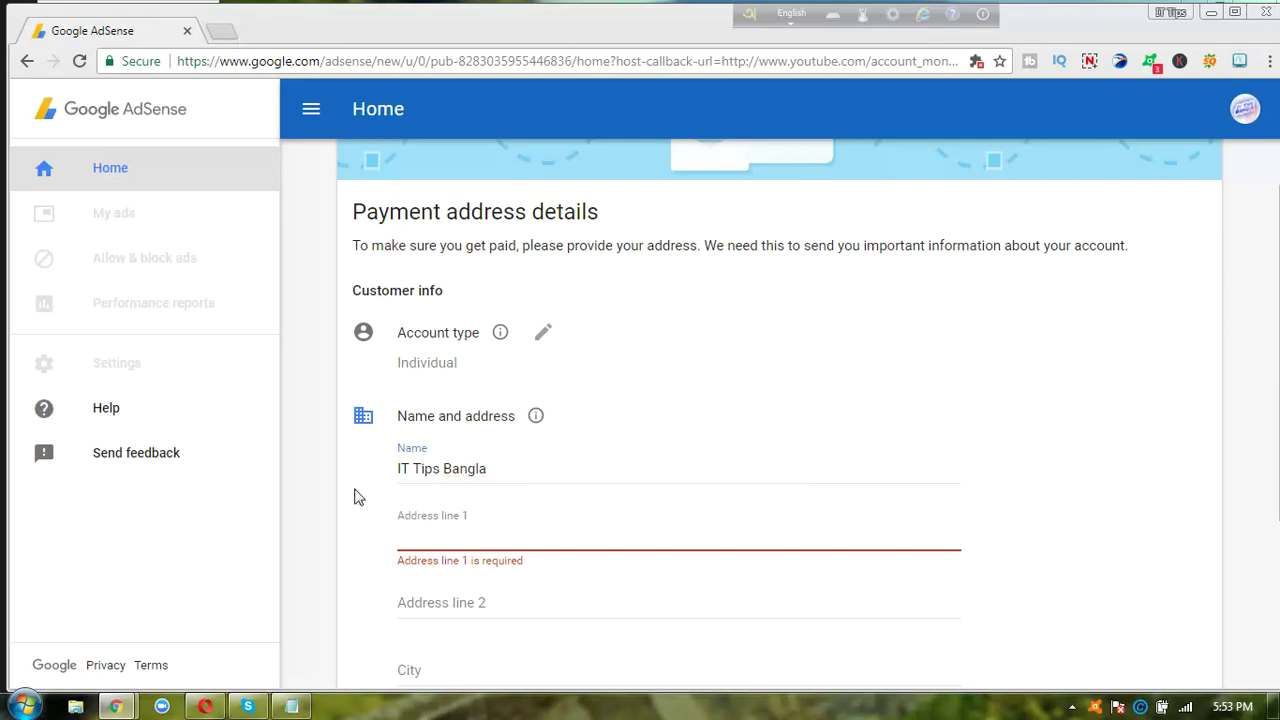
scroll(355, 497, down, 1)
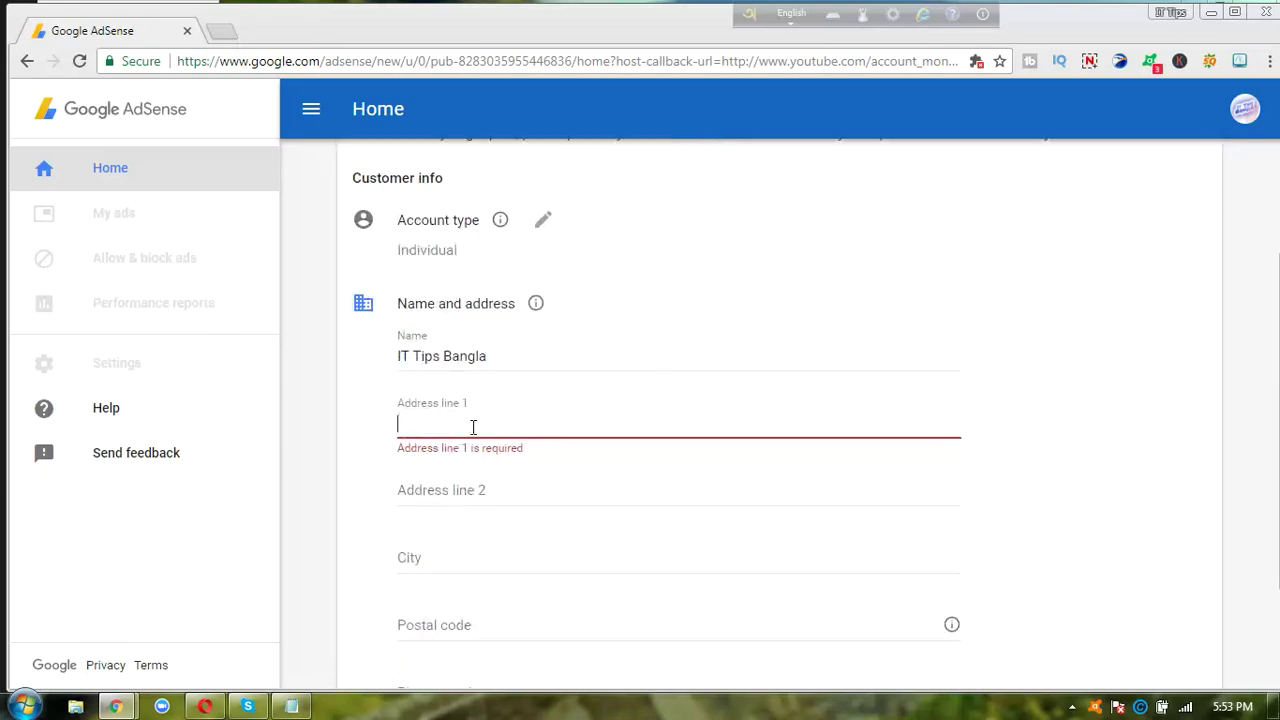
click(500, 491)
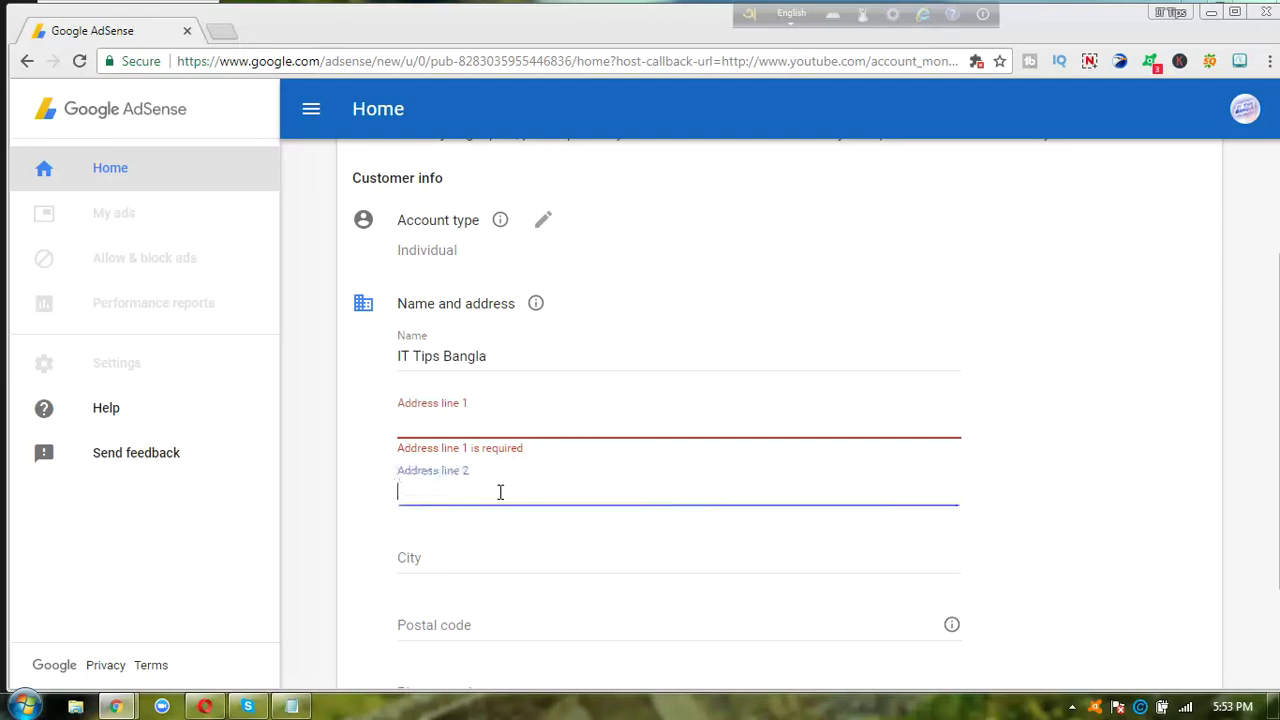
click(450, 412)
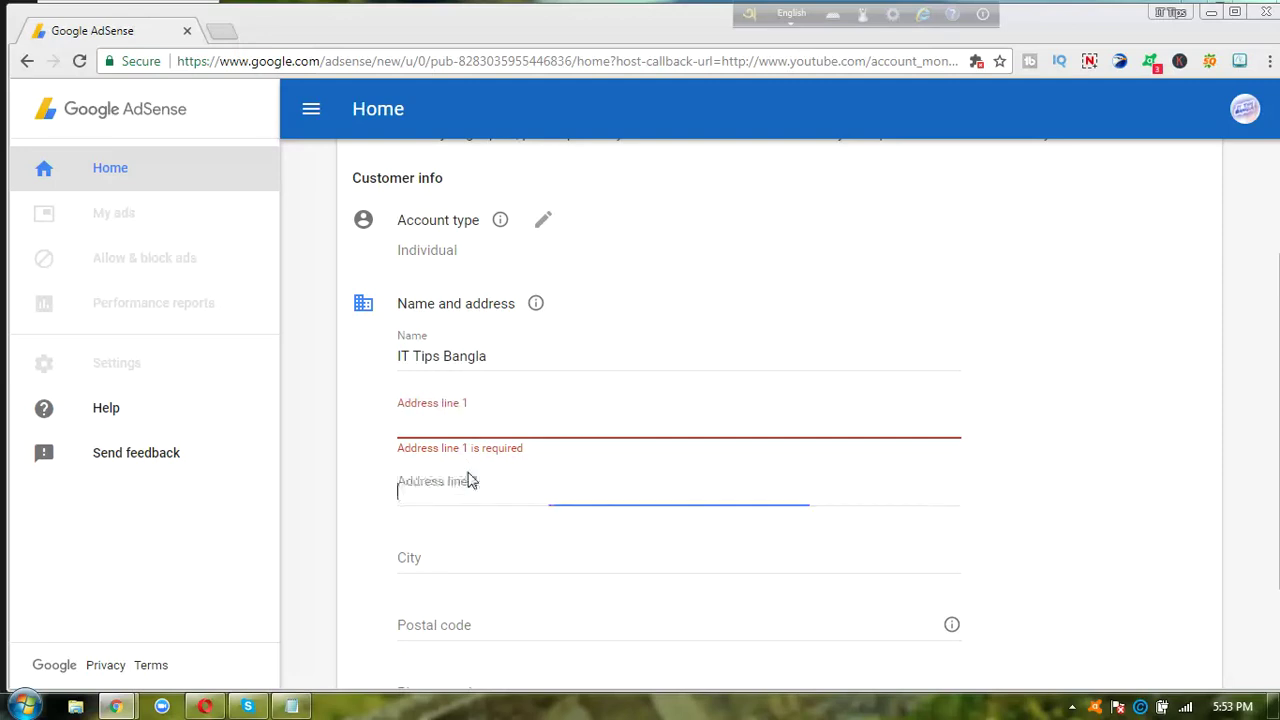
click(350, 525)
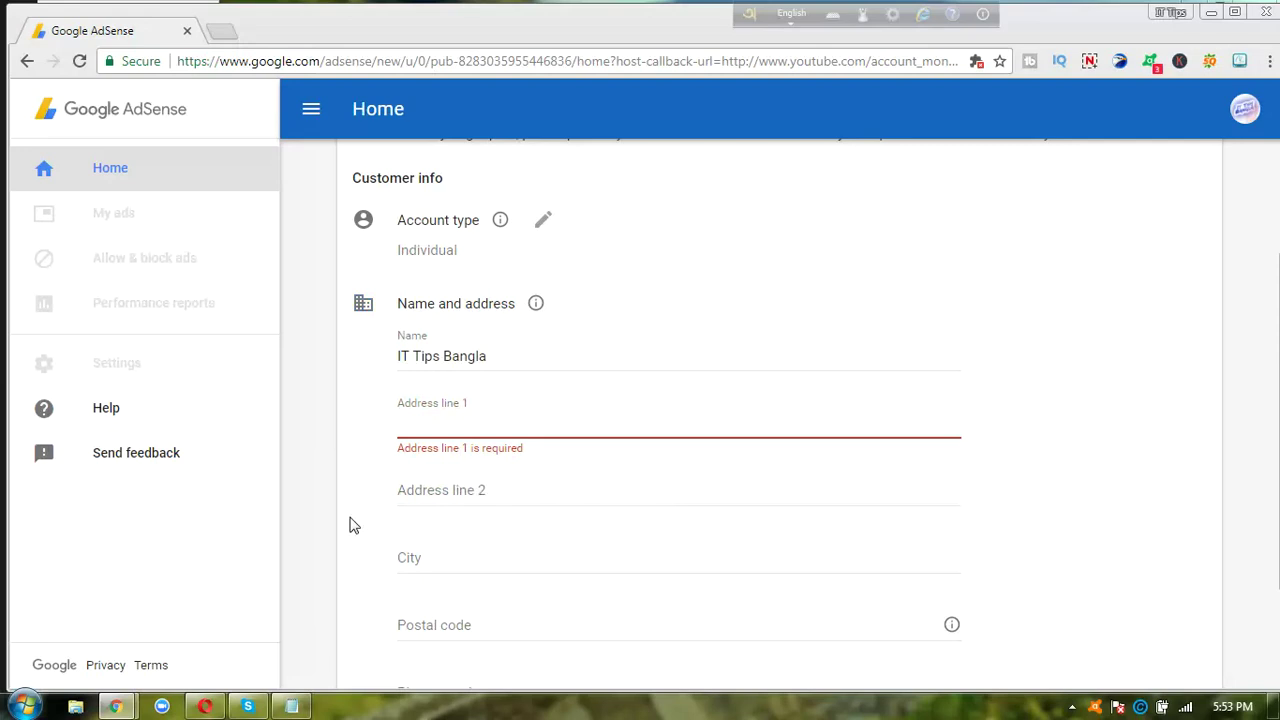
- Step through the city, postal code and phone fields and attempt an early submit
scroll(350, 525, down, 3)
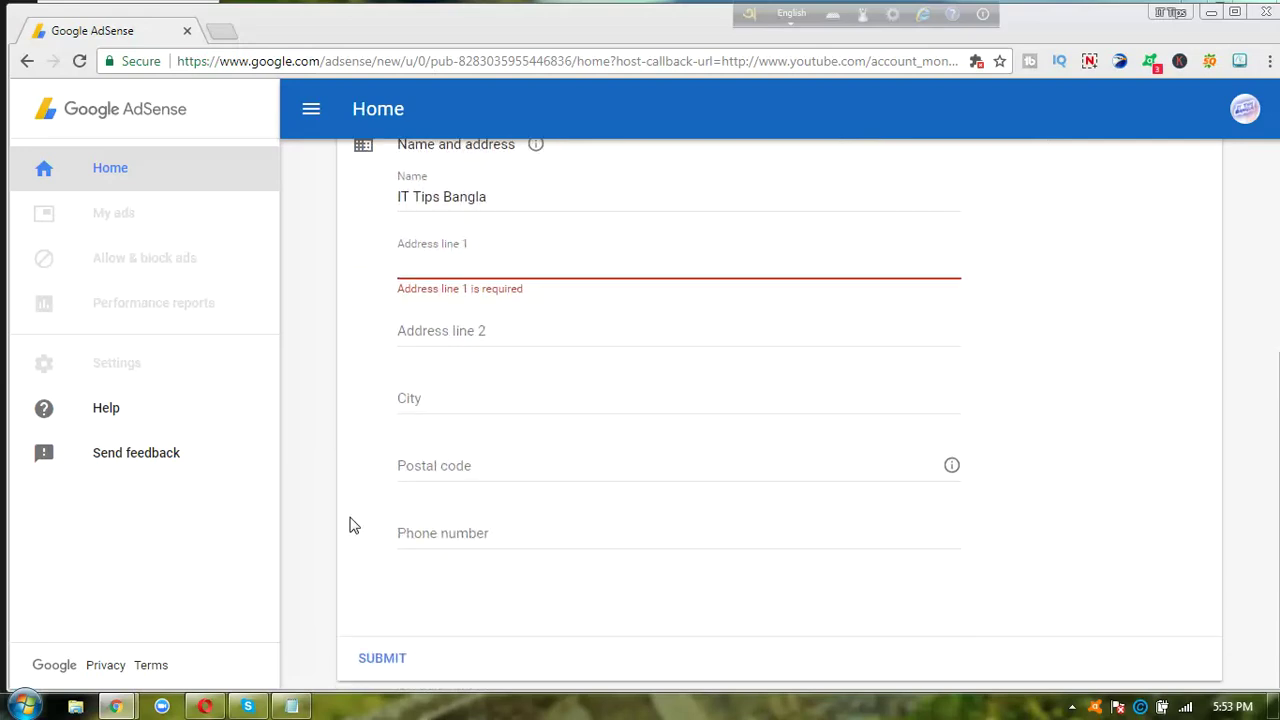
click(496, 386)
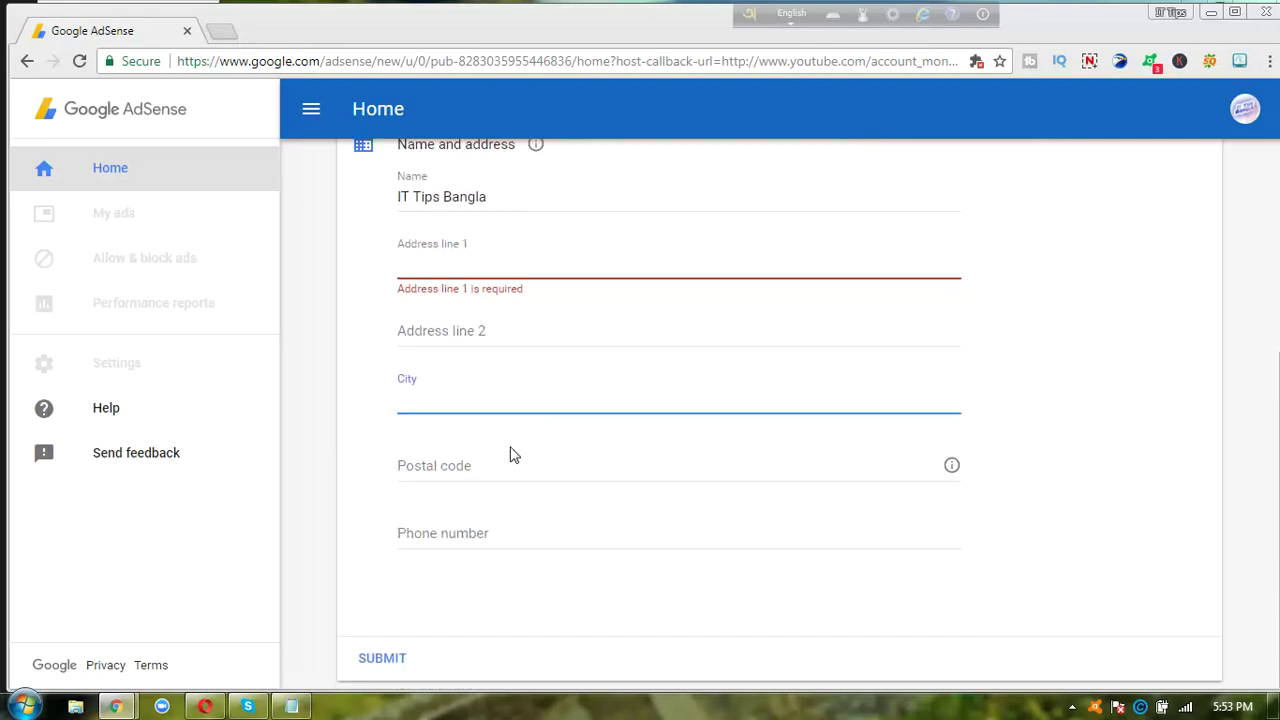
click(509, 452)
click(521, 539)
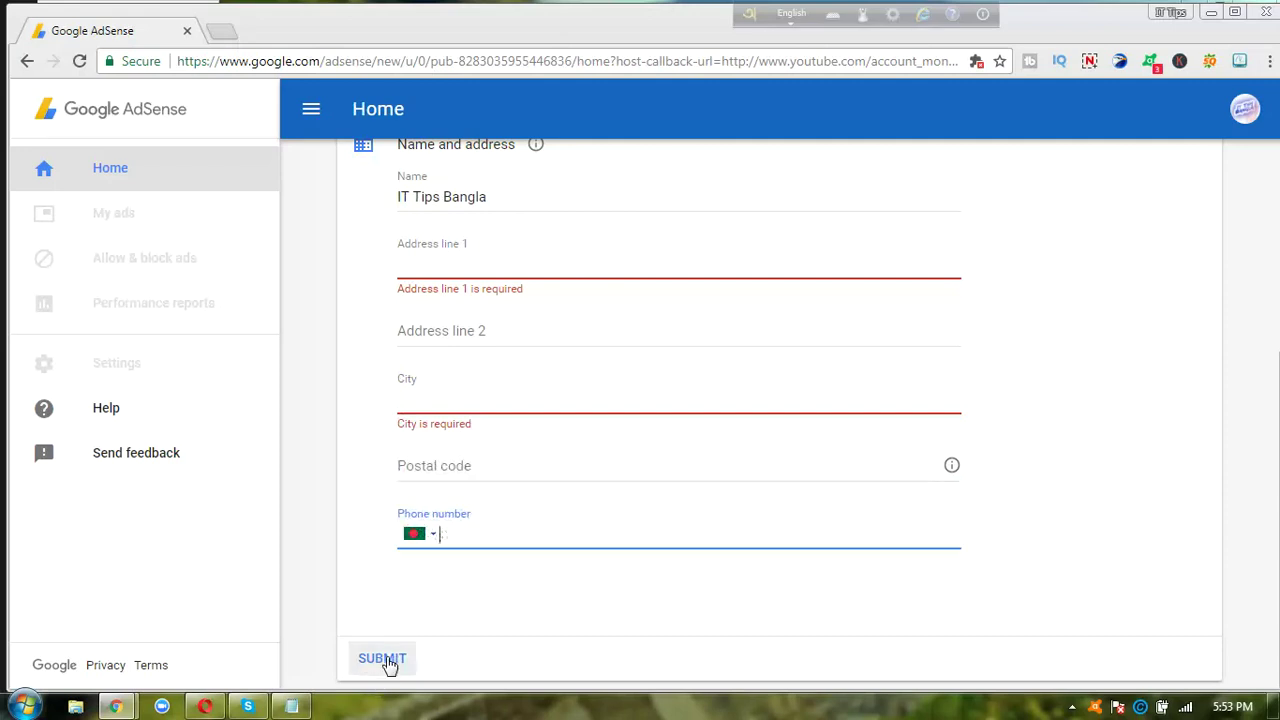
click(634, 608)
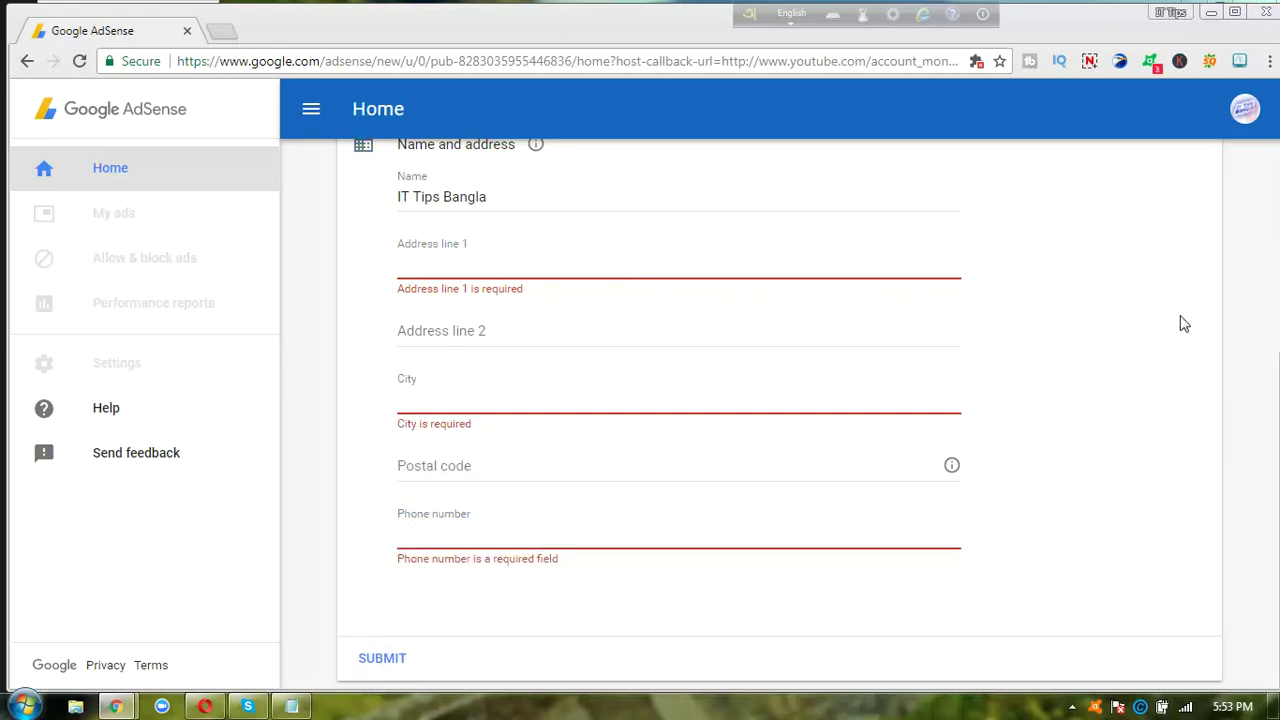
scroll(1183, 323, up, 4)
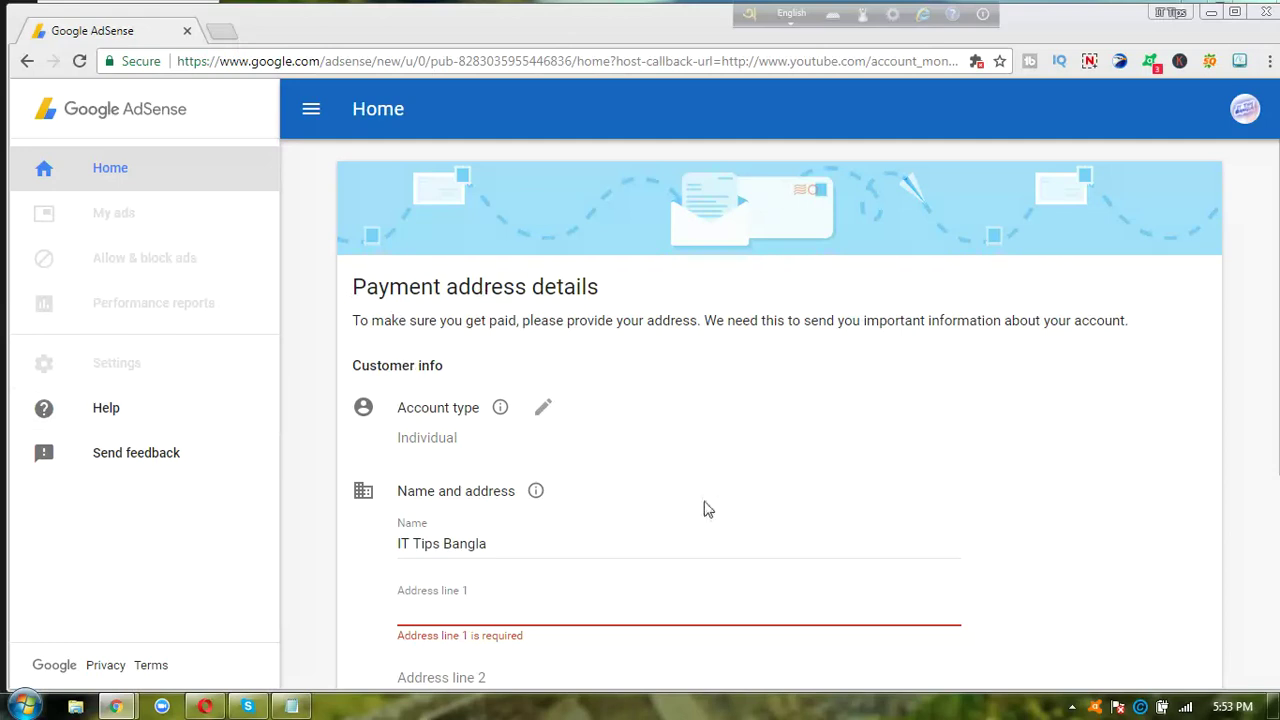
- Fill in address line 1, city, postal code and phone number on the payment form
click(623, 616)
text(djfjdk)
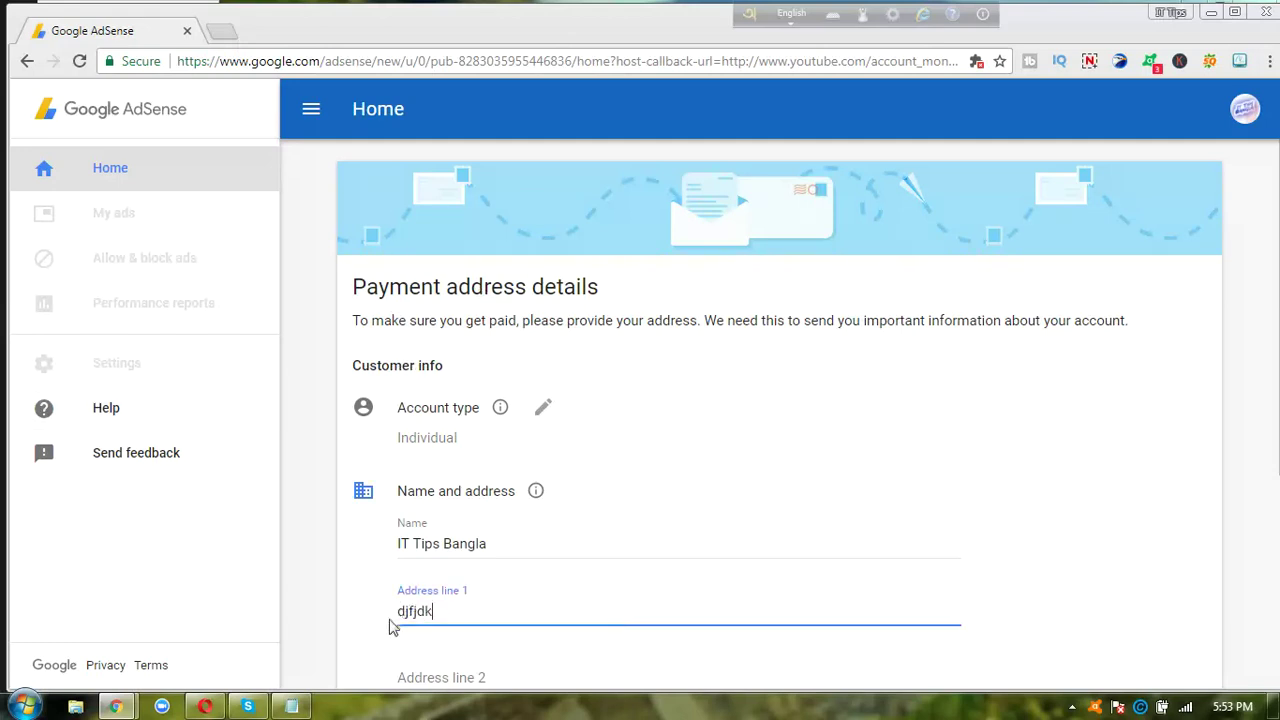
key(Tab)
key(Tab)
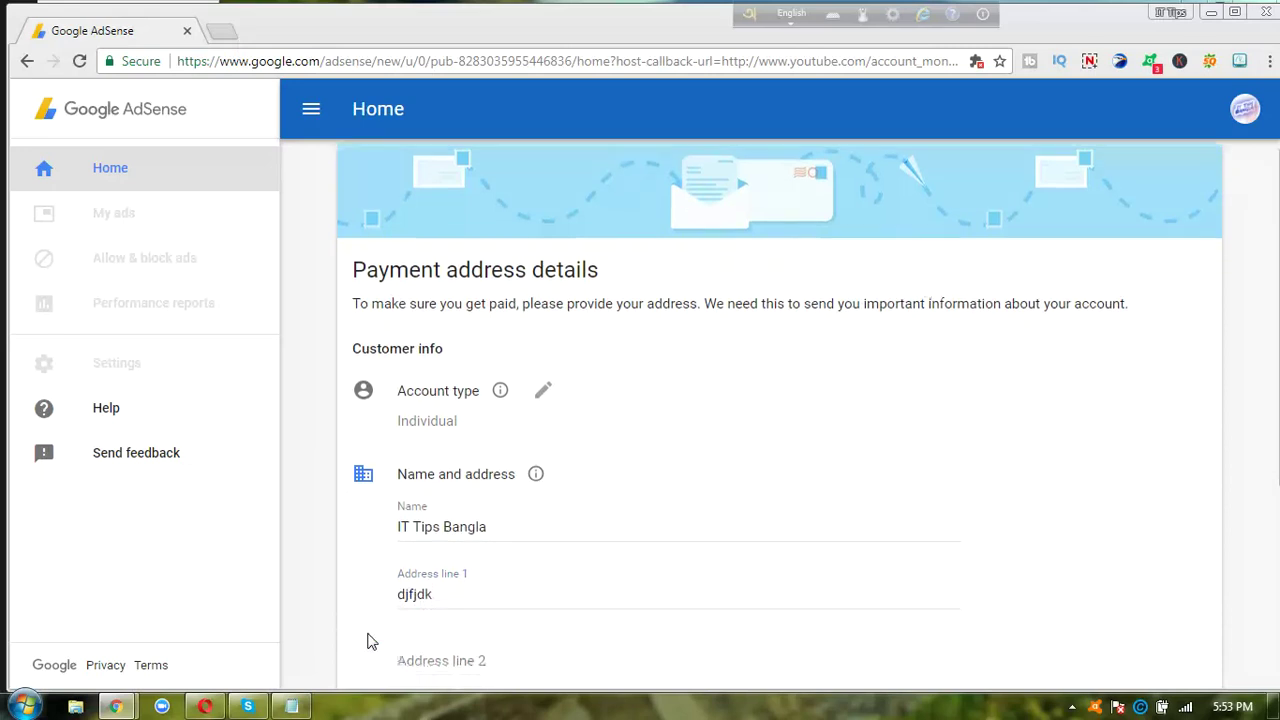
scroll(367, 641, down, 2)
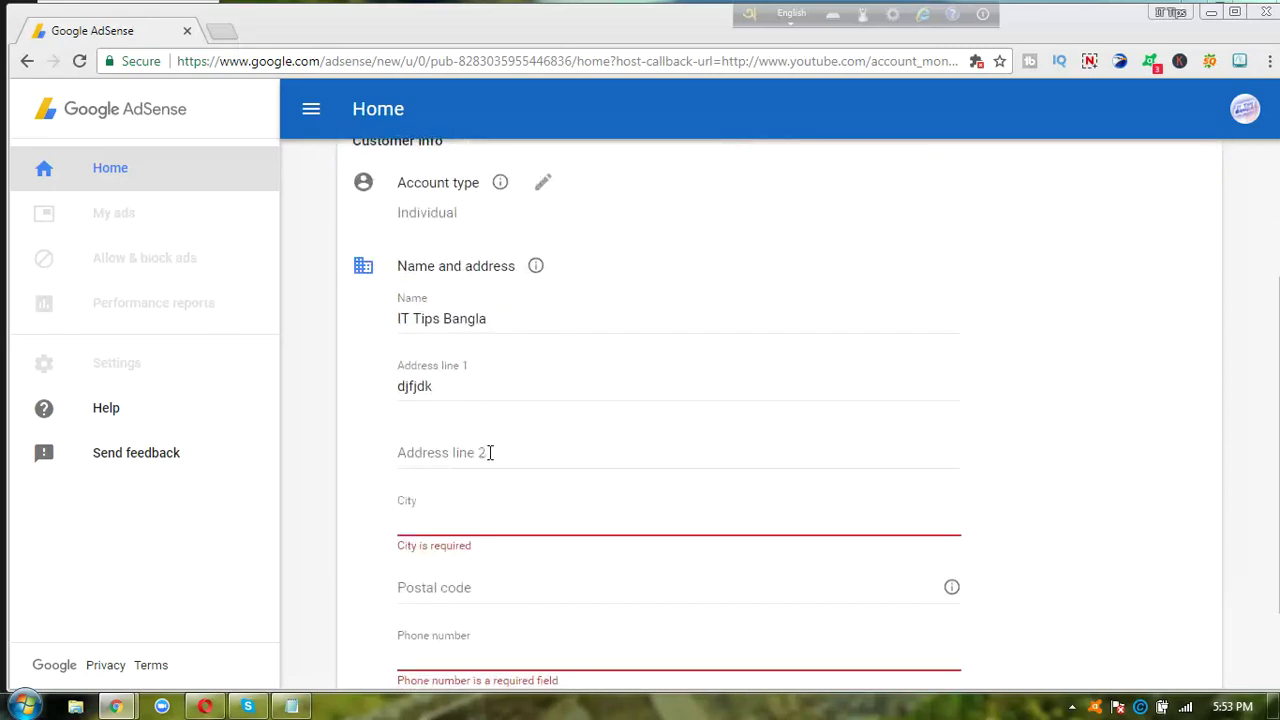
text(chit)
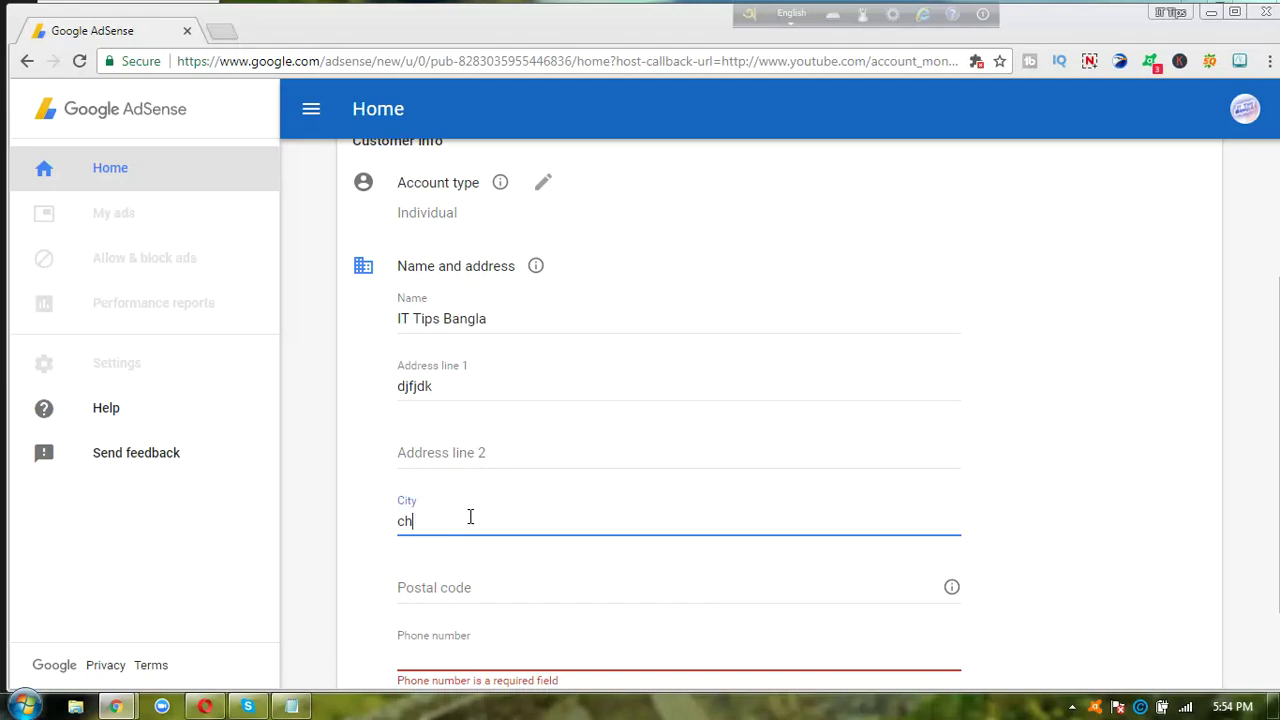
click(468, 587)
text(4200)
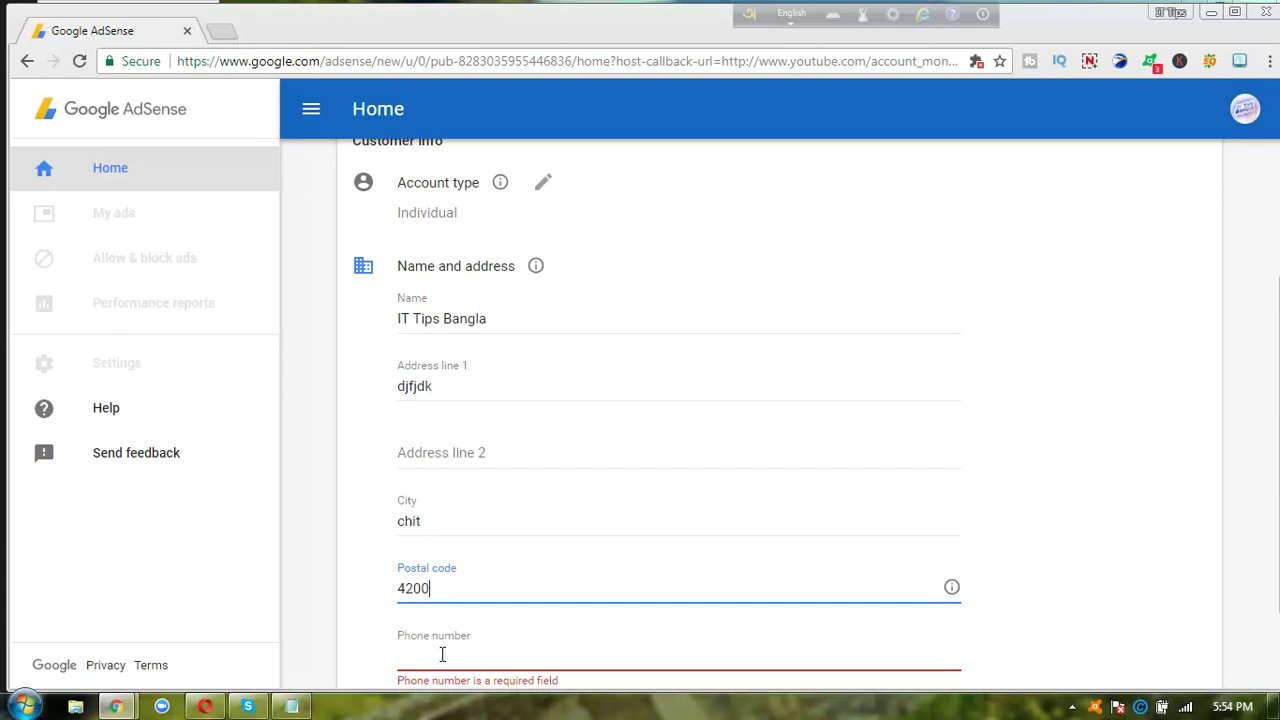
click(447, 660)
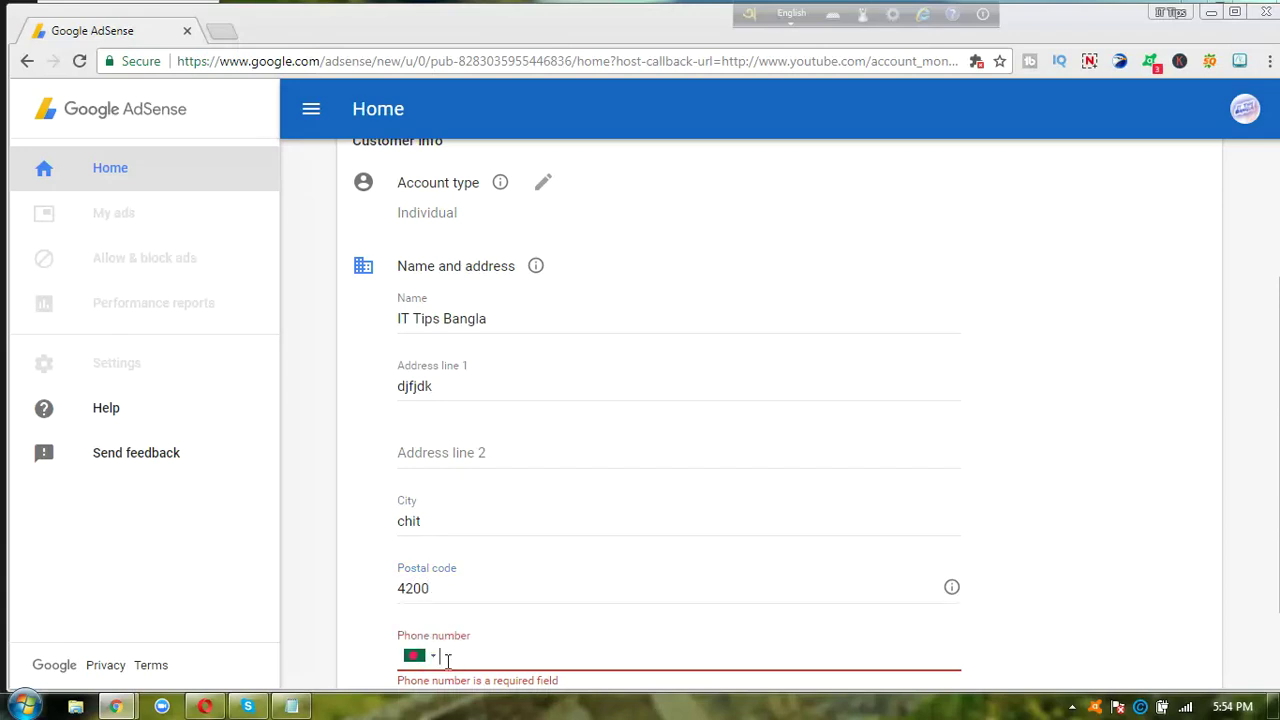
click(366, 662)
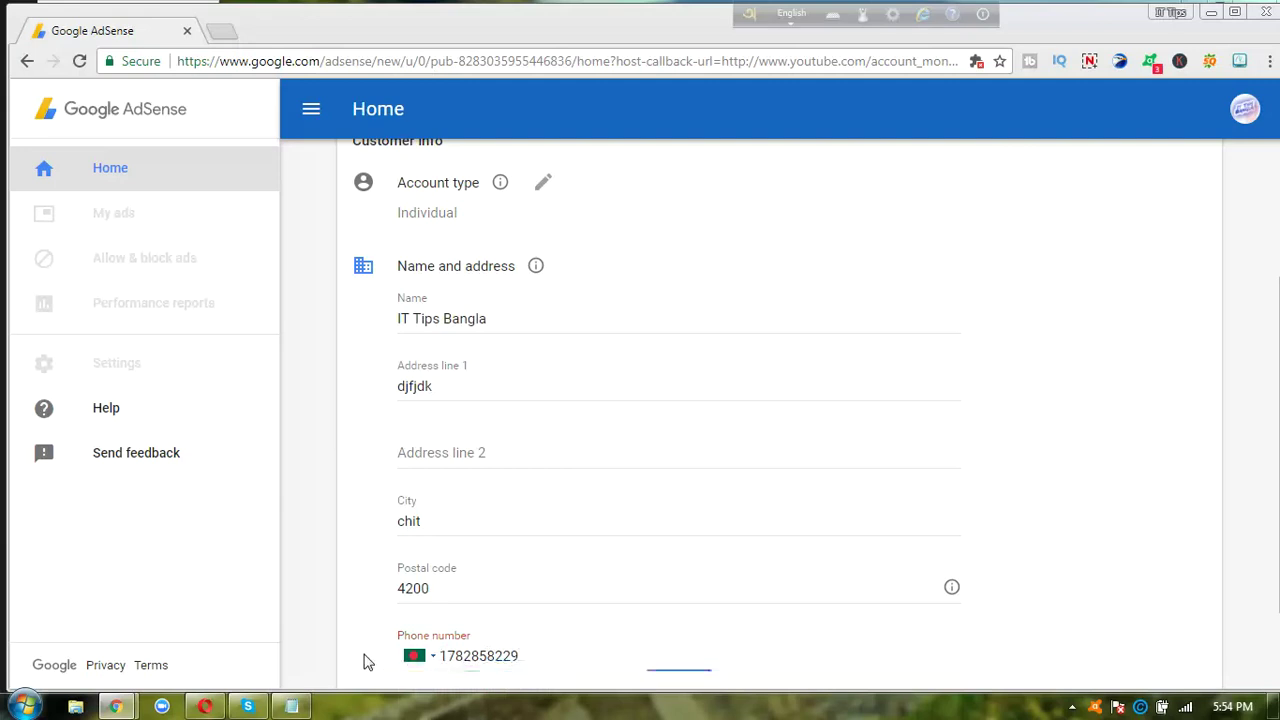
scroll(366, 662, down, 1)
scroll(366, 662, down, 1)
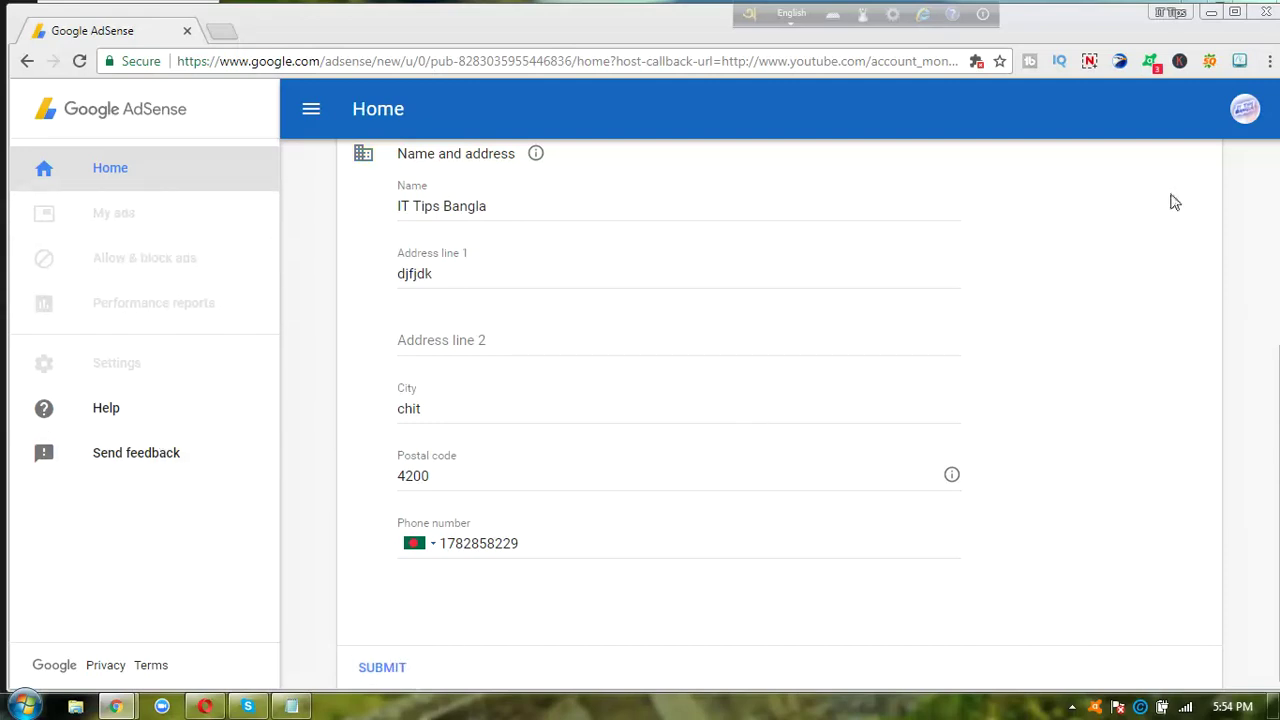
- Submit the payment address, cancel the host redirect, and check the signed-in account
click(1245, 109)
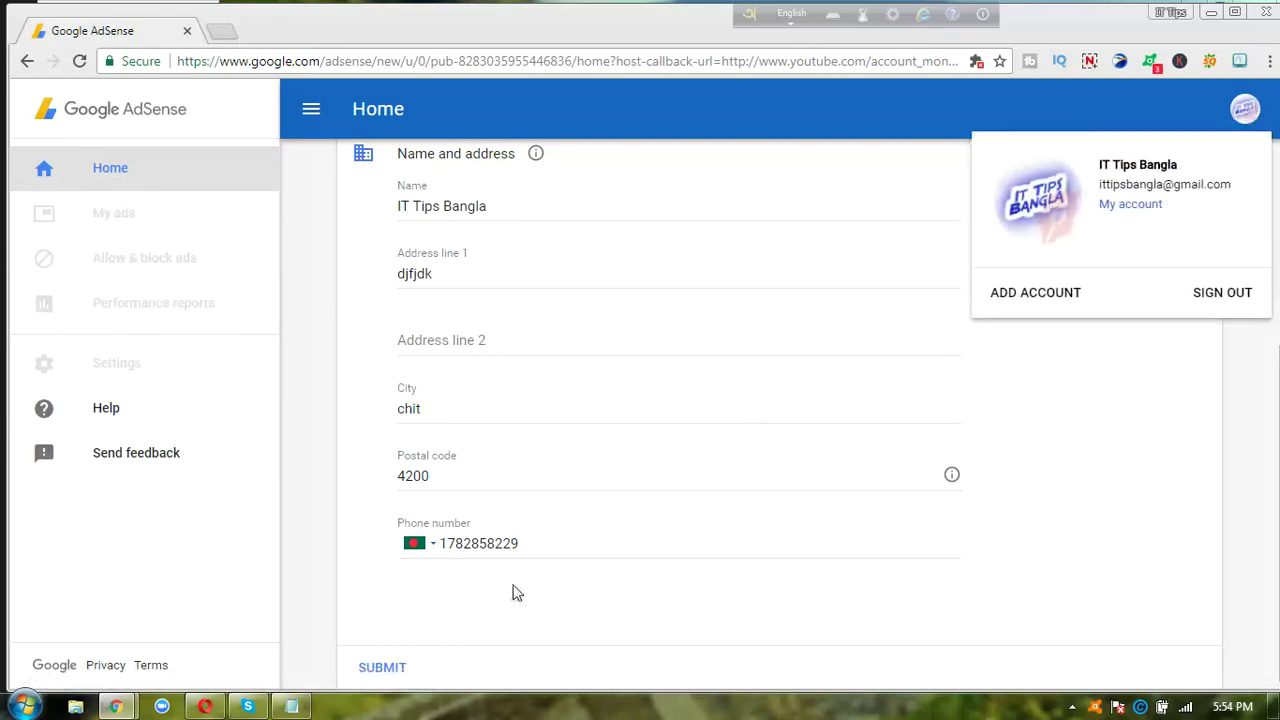
click(381, 668)
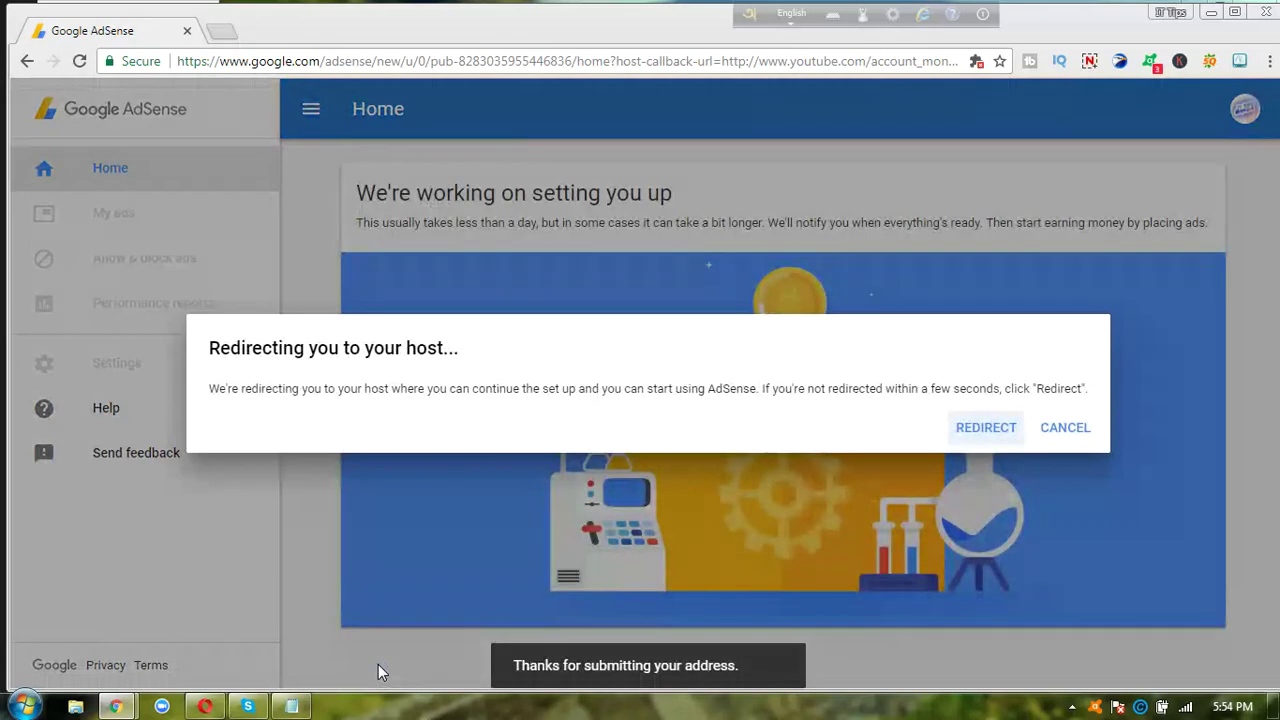
click(1066, 429)
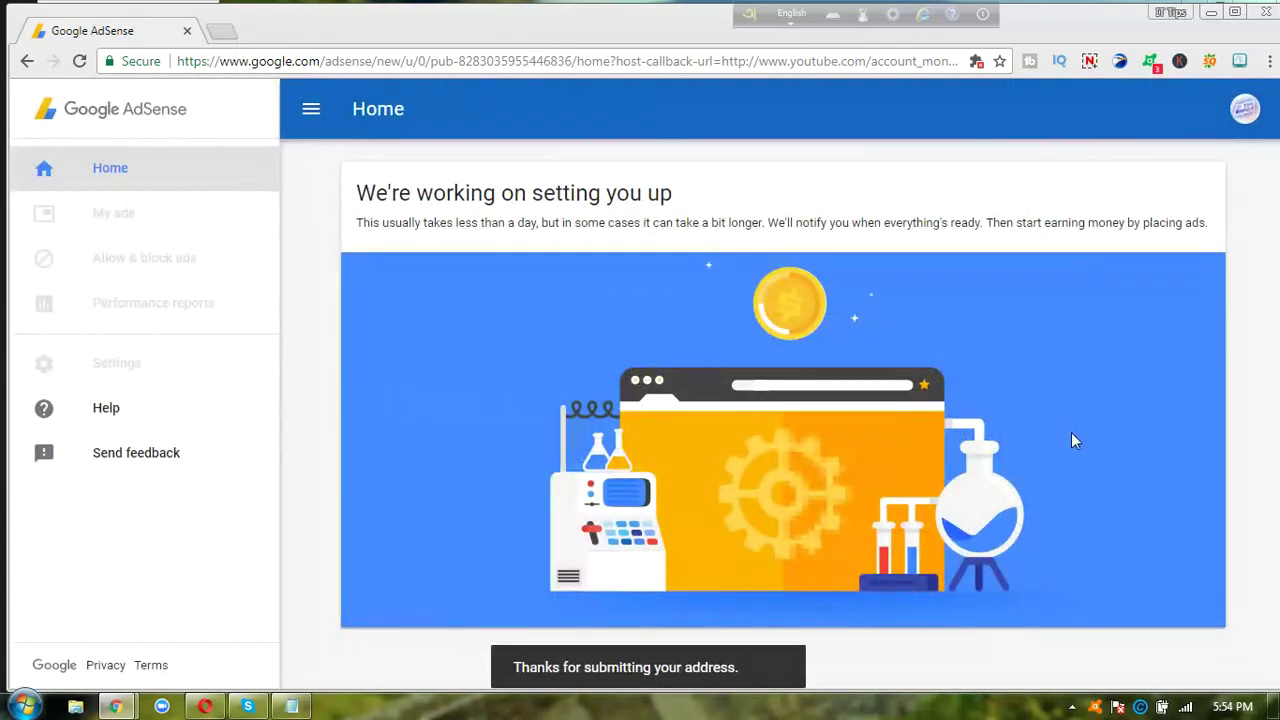
click(1246, 110)
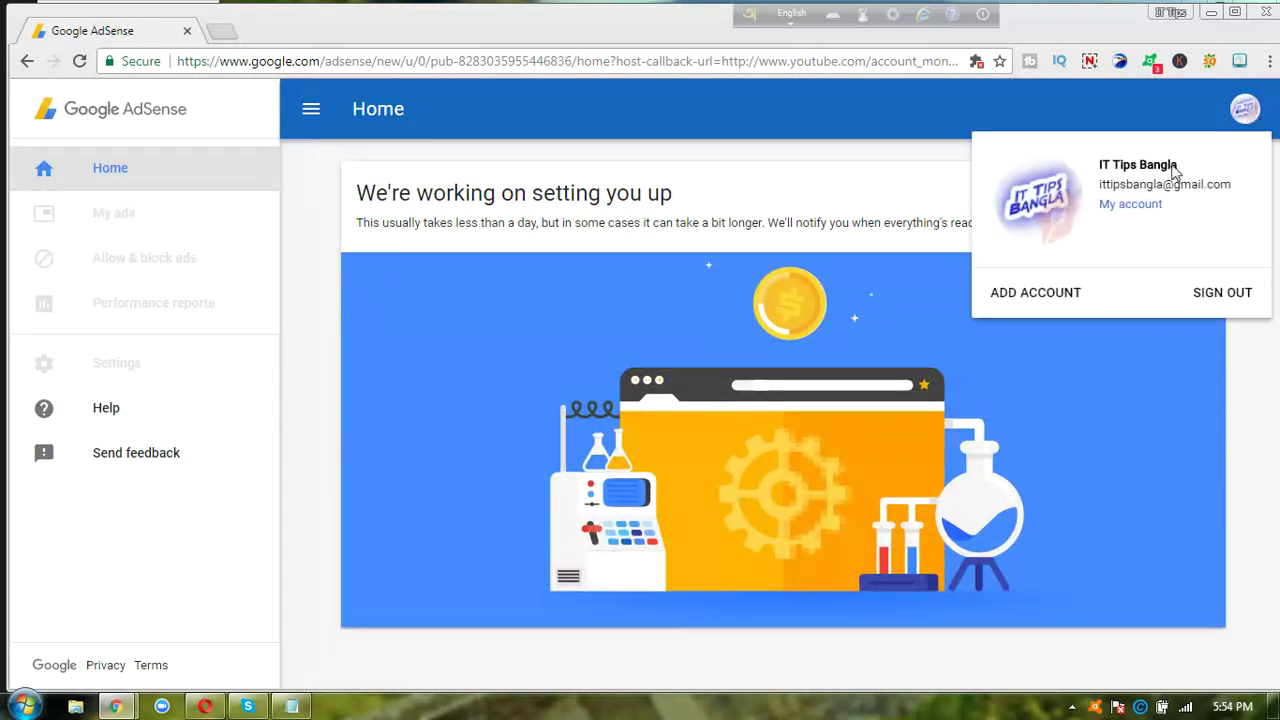
click(640, 140)
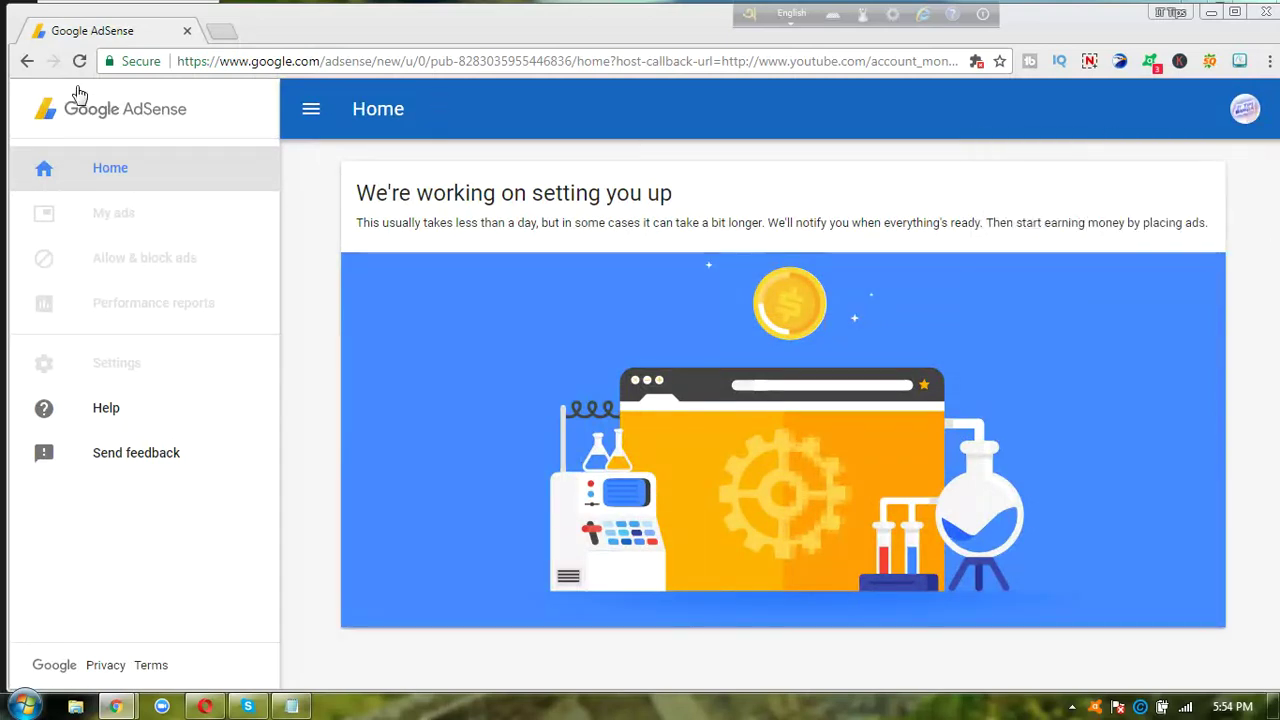
- Load YouTube in a new tab and open the IT Tips Bangla channel page via My channel
click(222, 31)
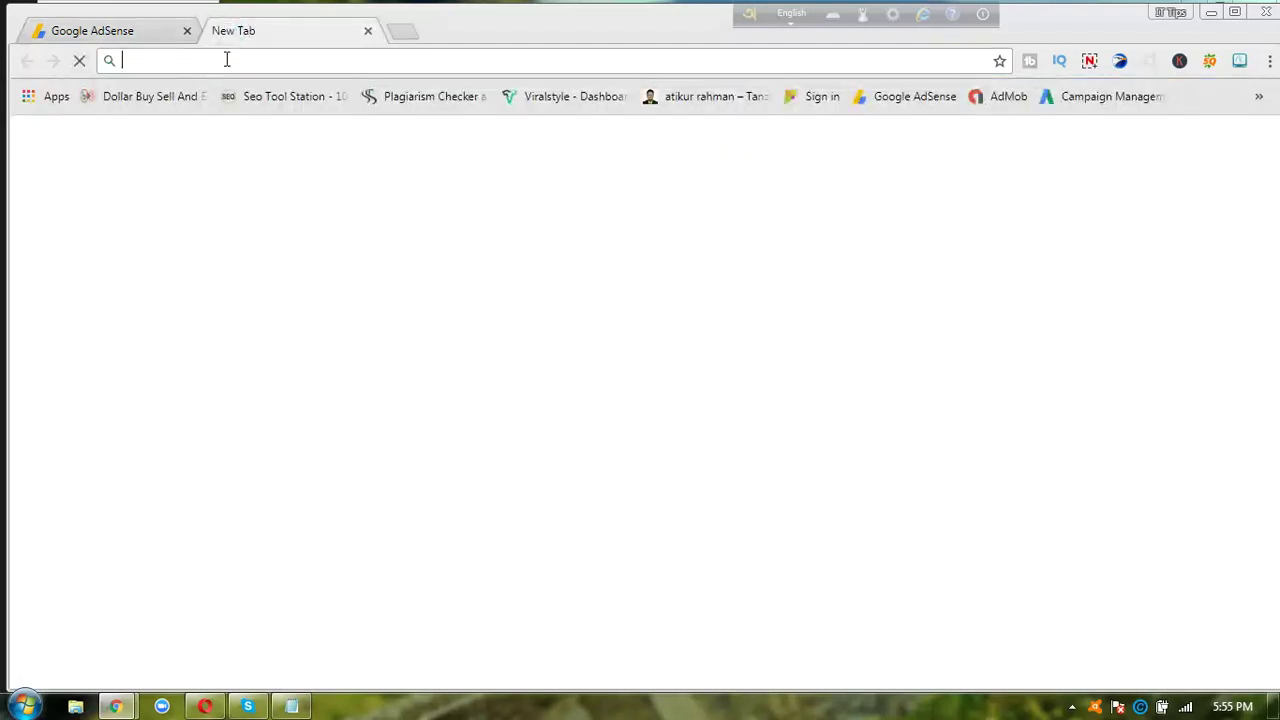
text(y)
key(Return)
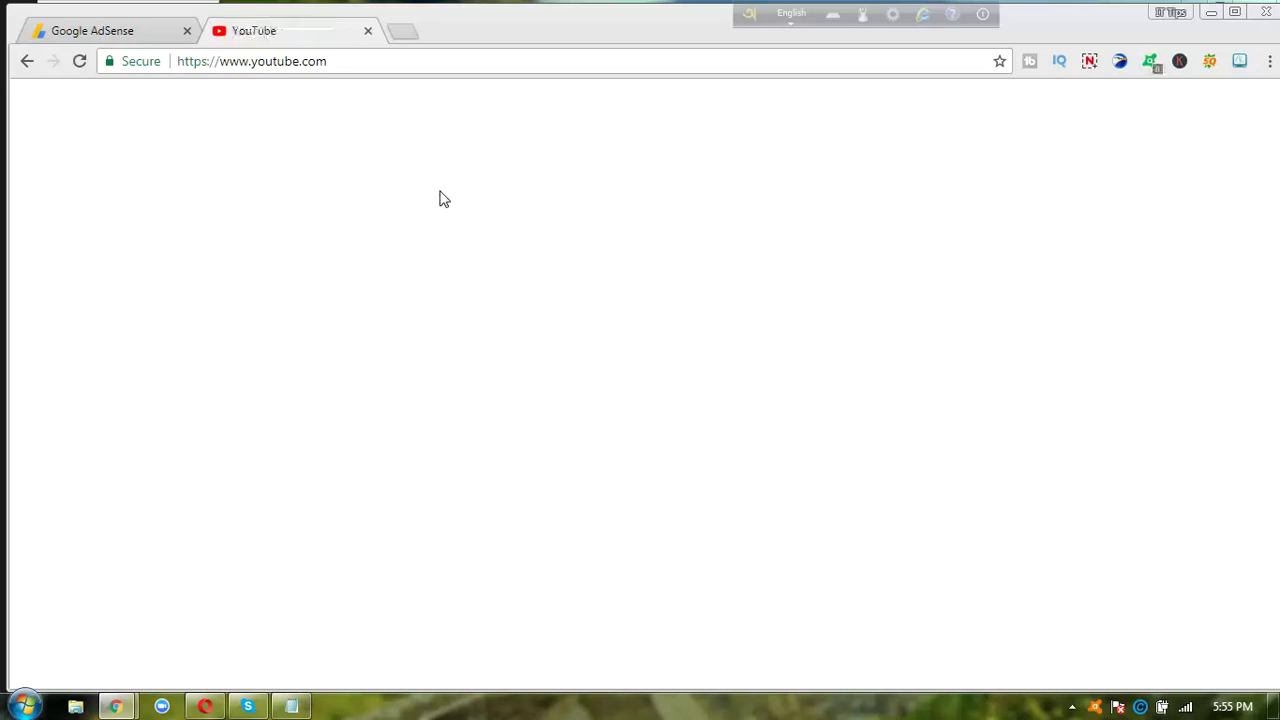
click(108, 31)
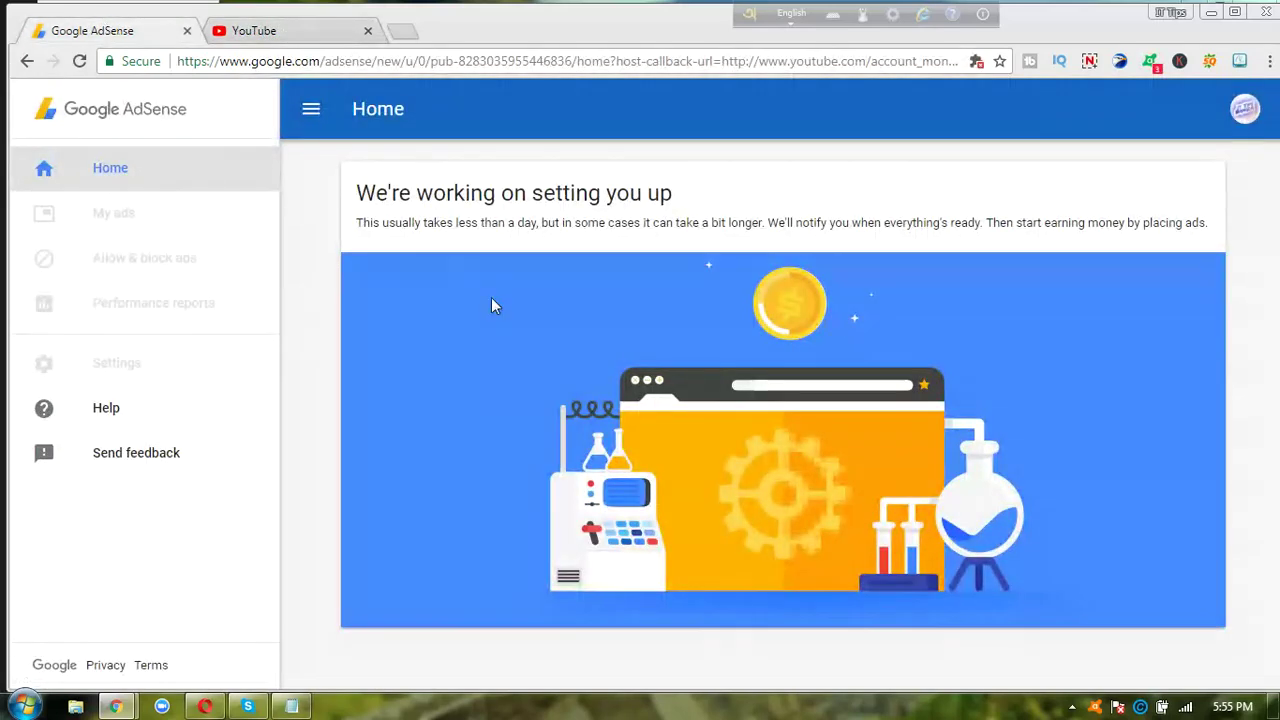
click(296, 27)
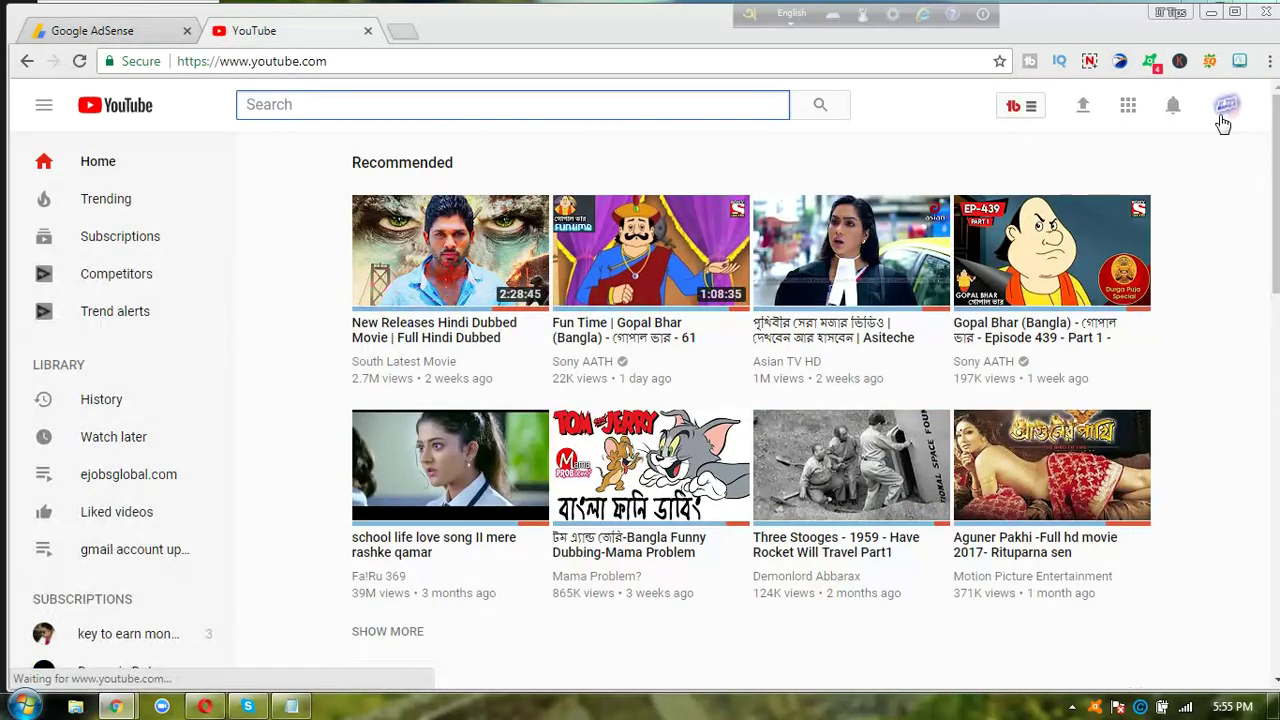
click(1225, 110)
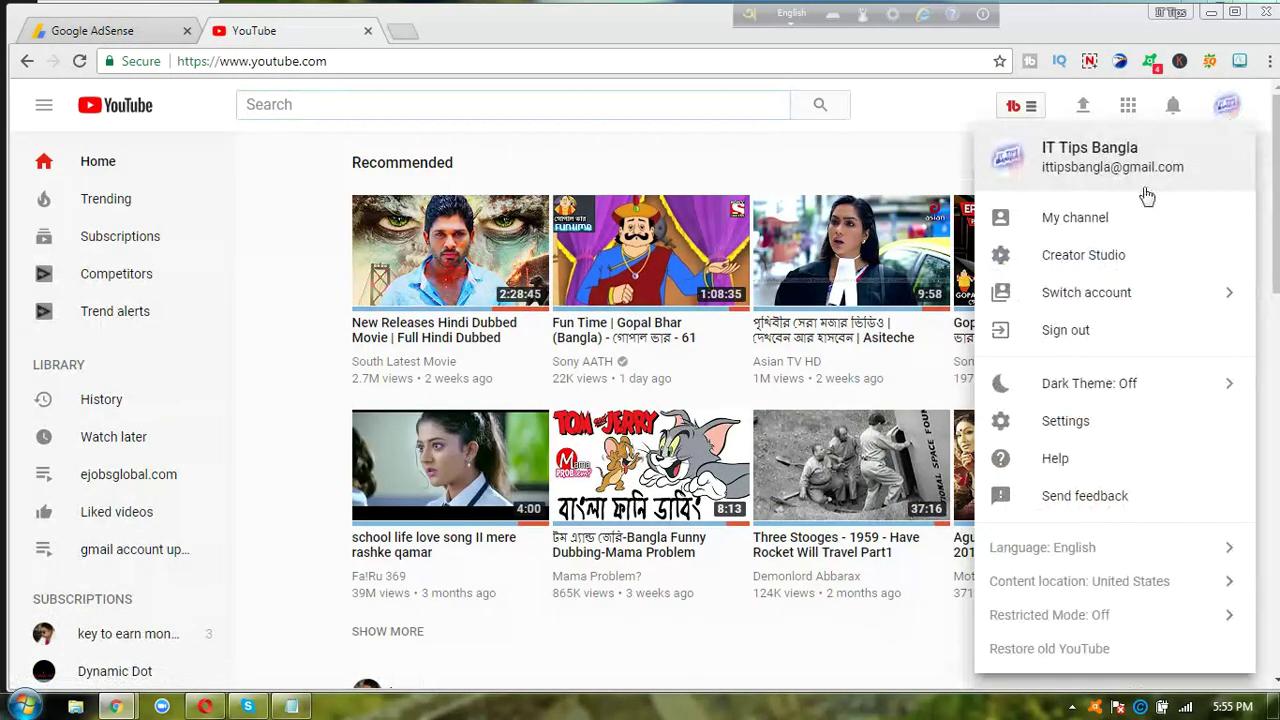
click(1120, 232)
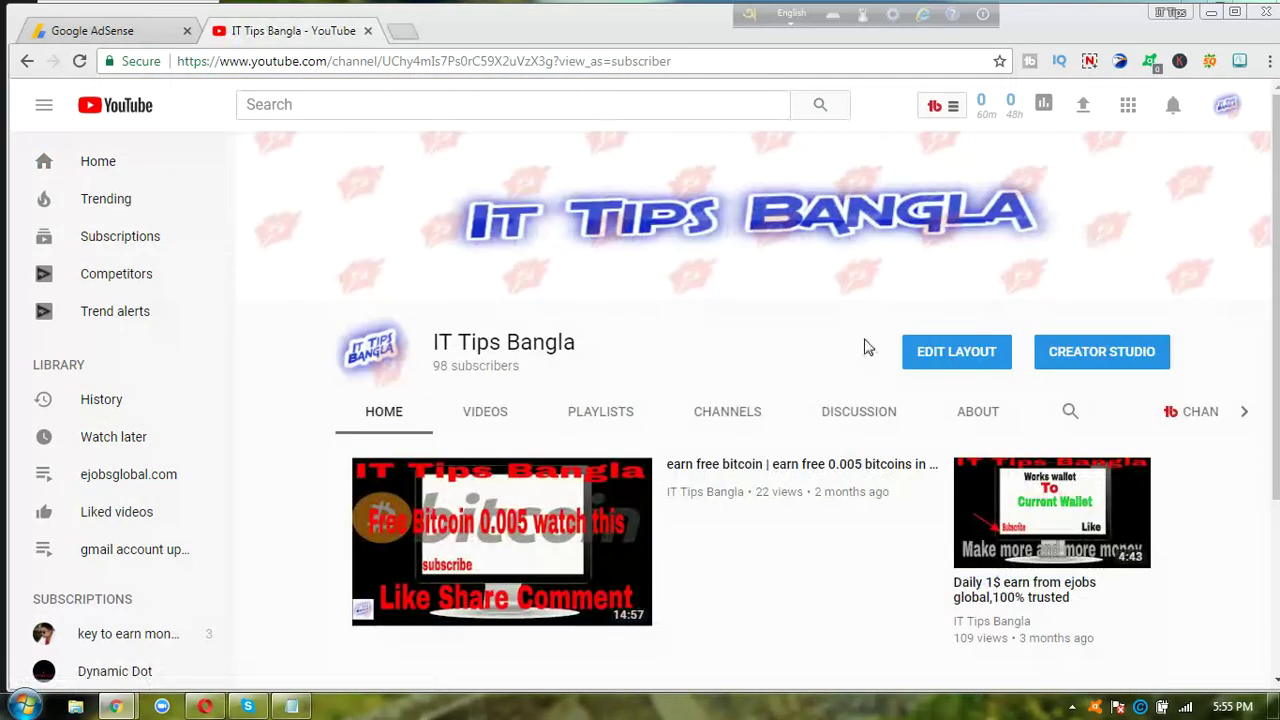
- Enable monetization from Channel > Status and features and start the Sign up for AdSense step
click(930, 360)
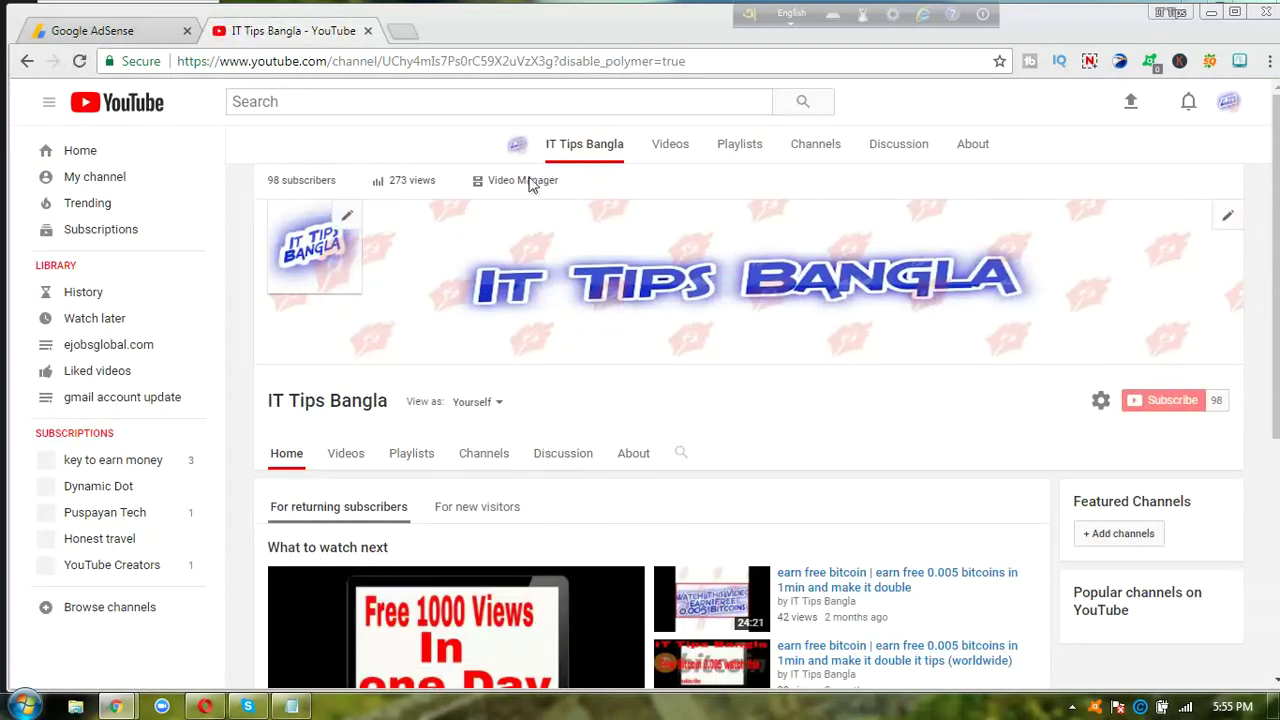
click(528, 186)
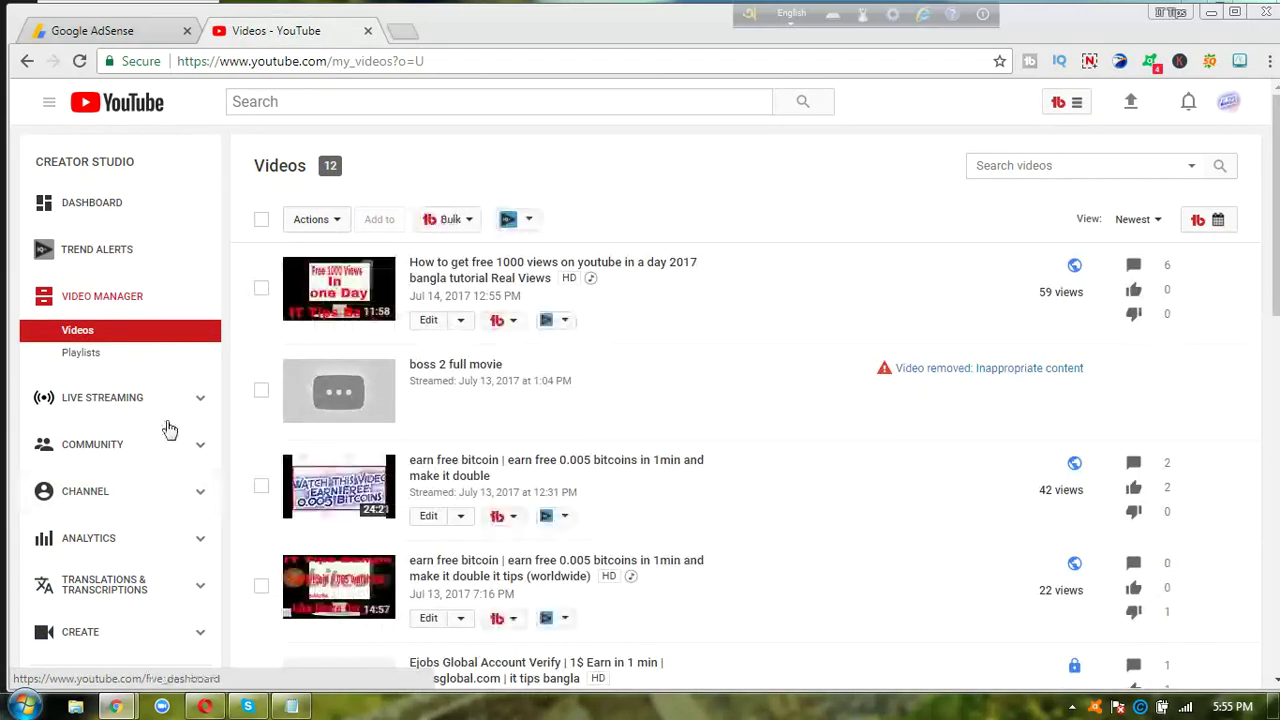
click(135, 484)
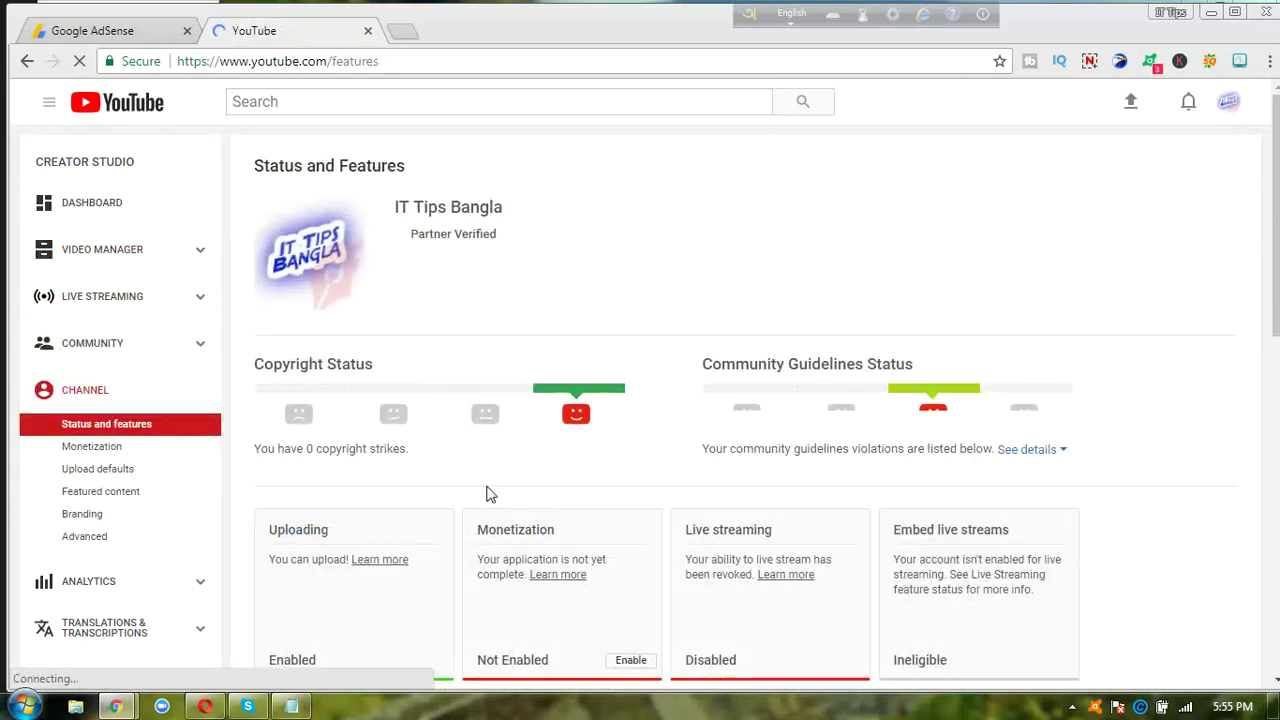
click(638, 662)
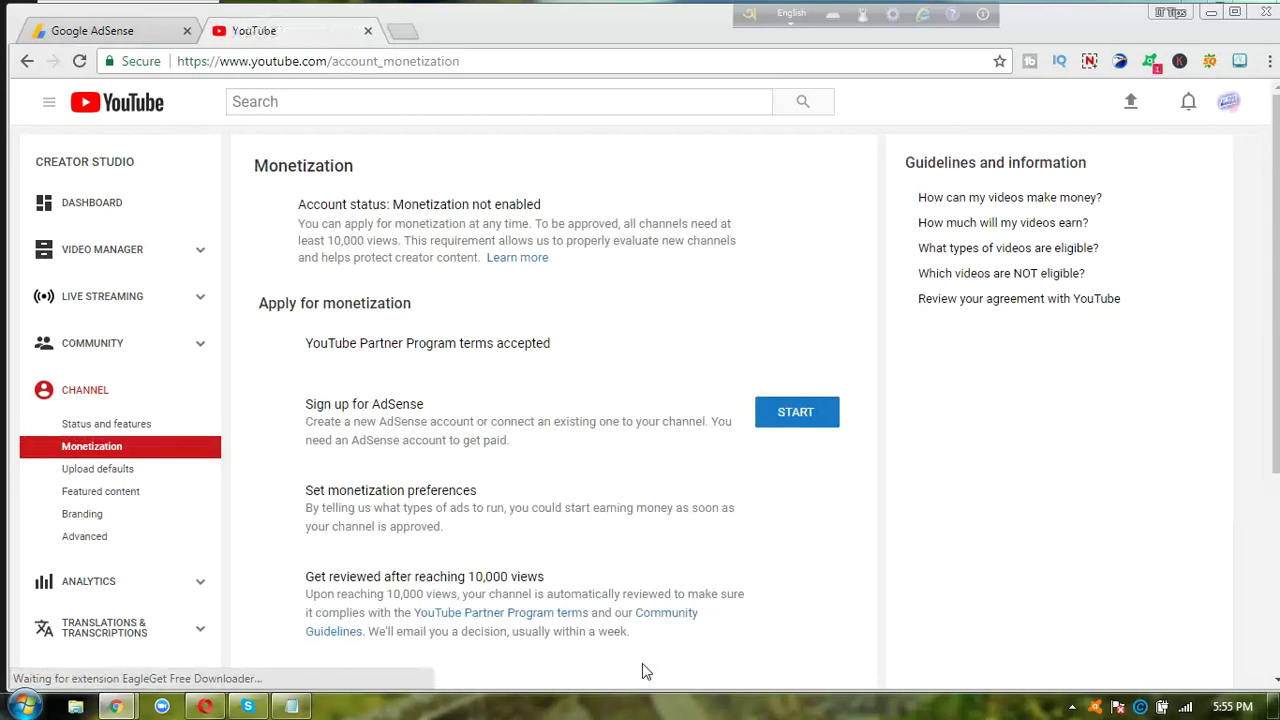
click(816, 414)
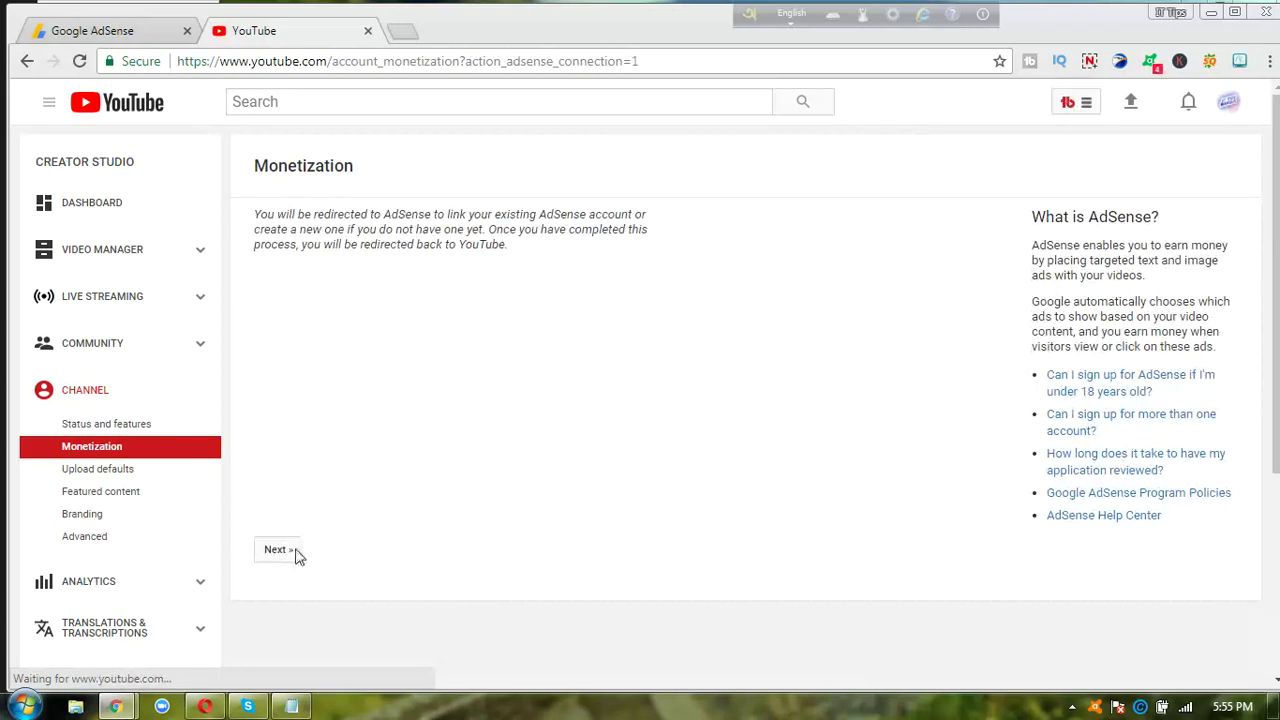
- Pick the channel's Google account, accept the AdSense association, and redirect back to YouTube
click(291, 556)
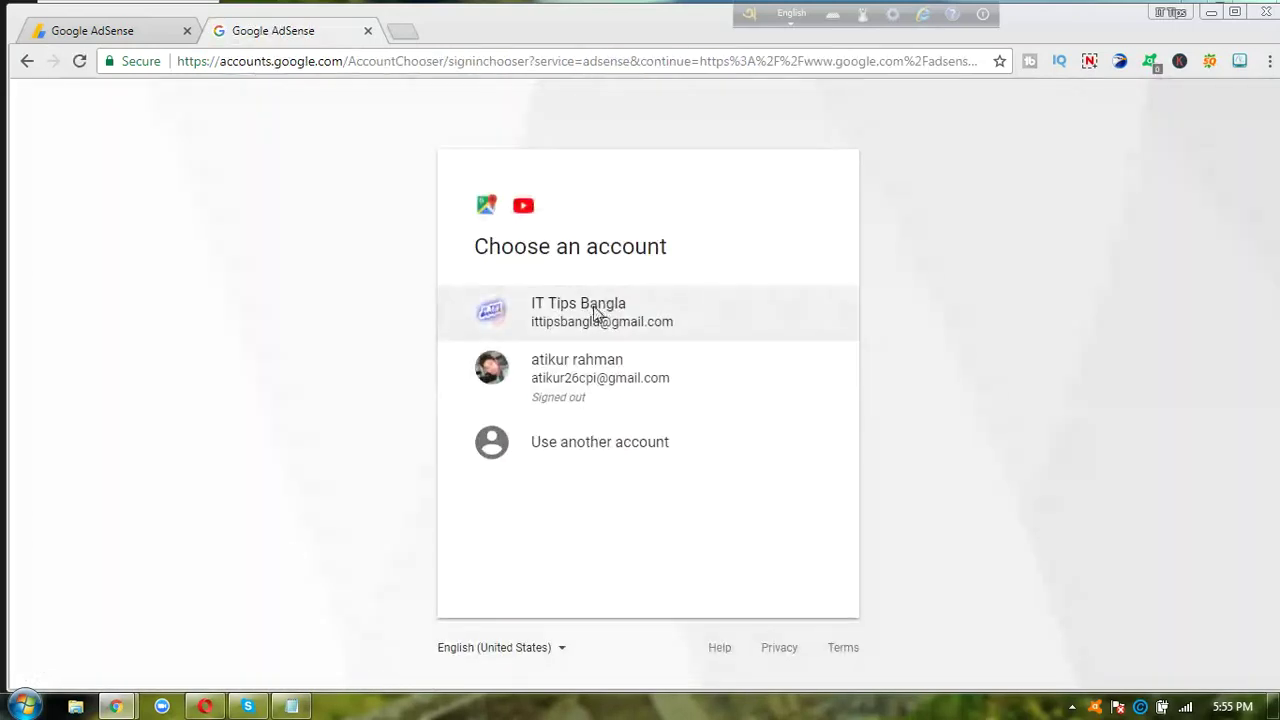
click(595, 313)
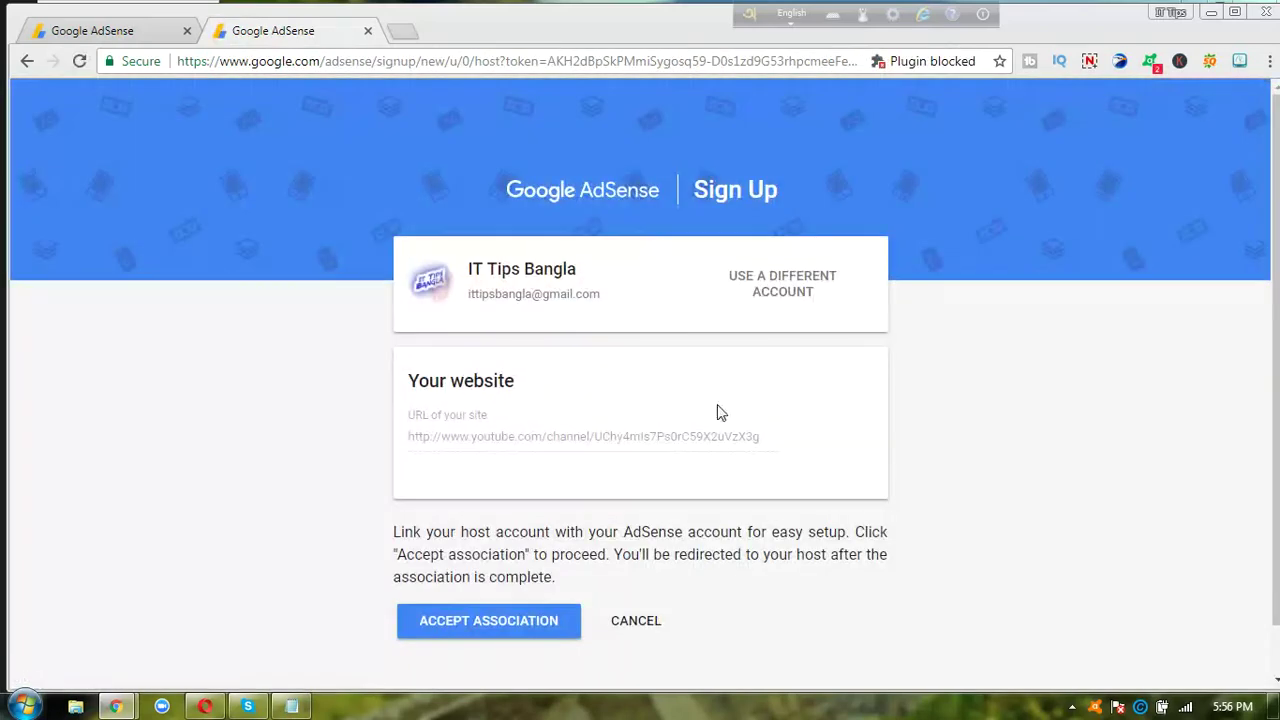
click(508, 625)
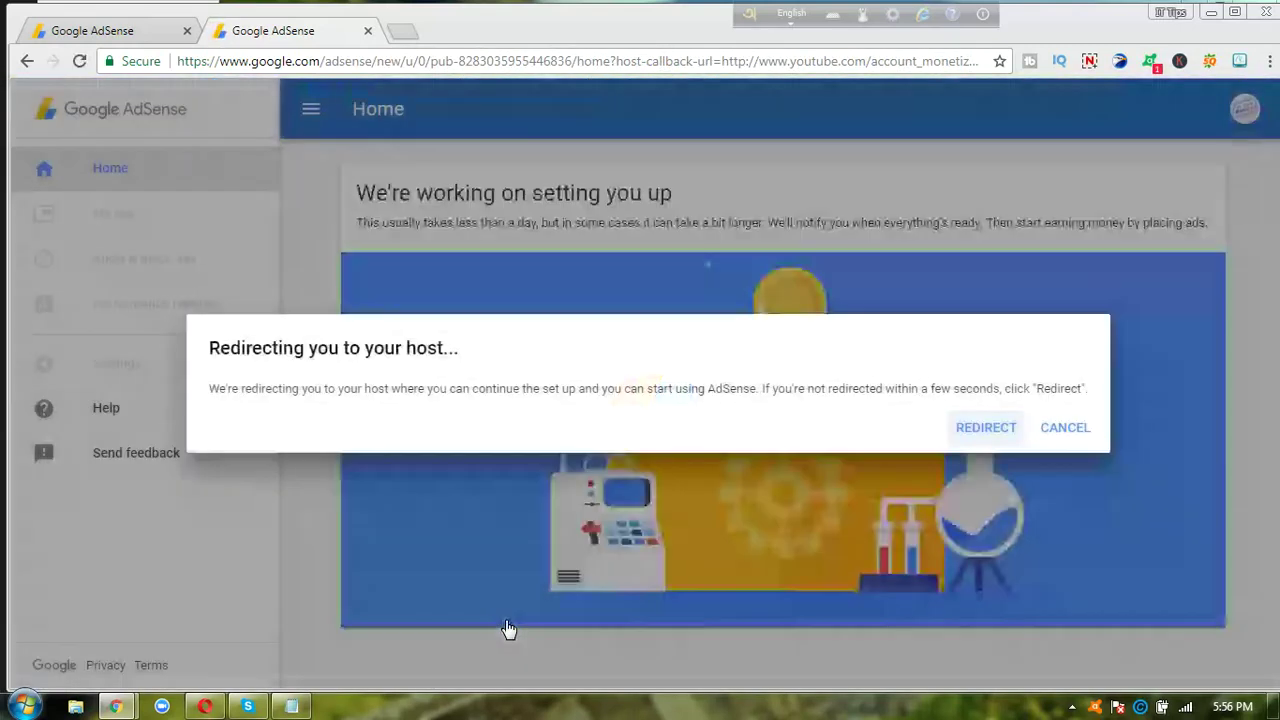
click(986, 428)
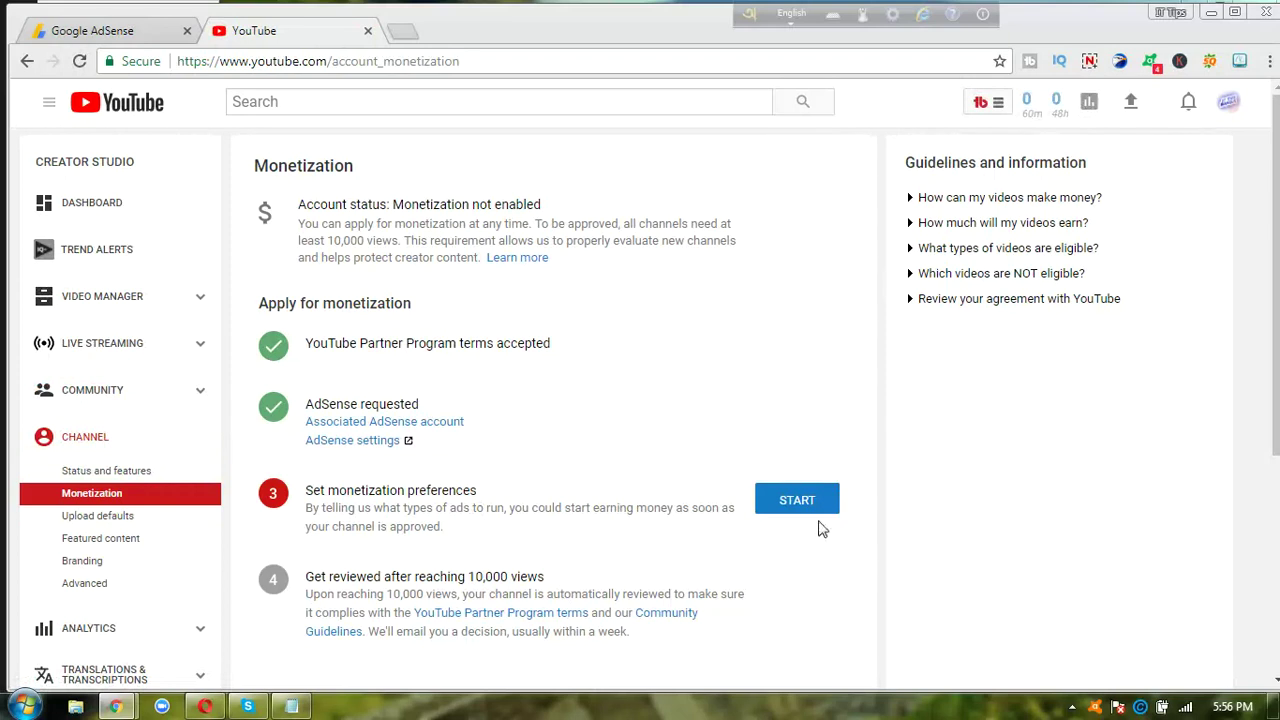
- Save monetization for all videos with overlay, sponsored card and skippable video ads
click(797, 500)
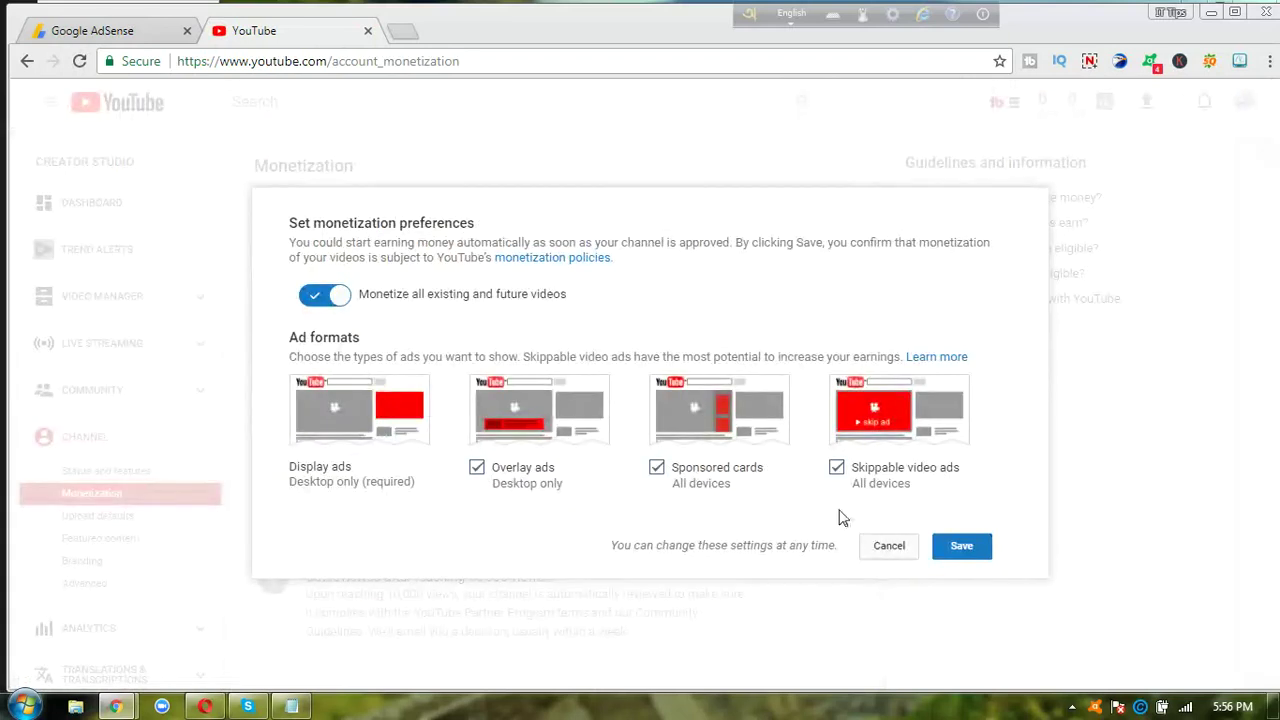
click(962, 545)
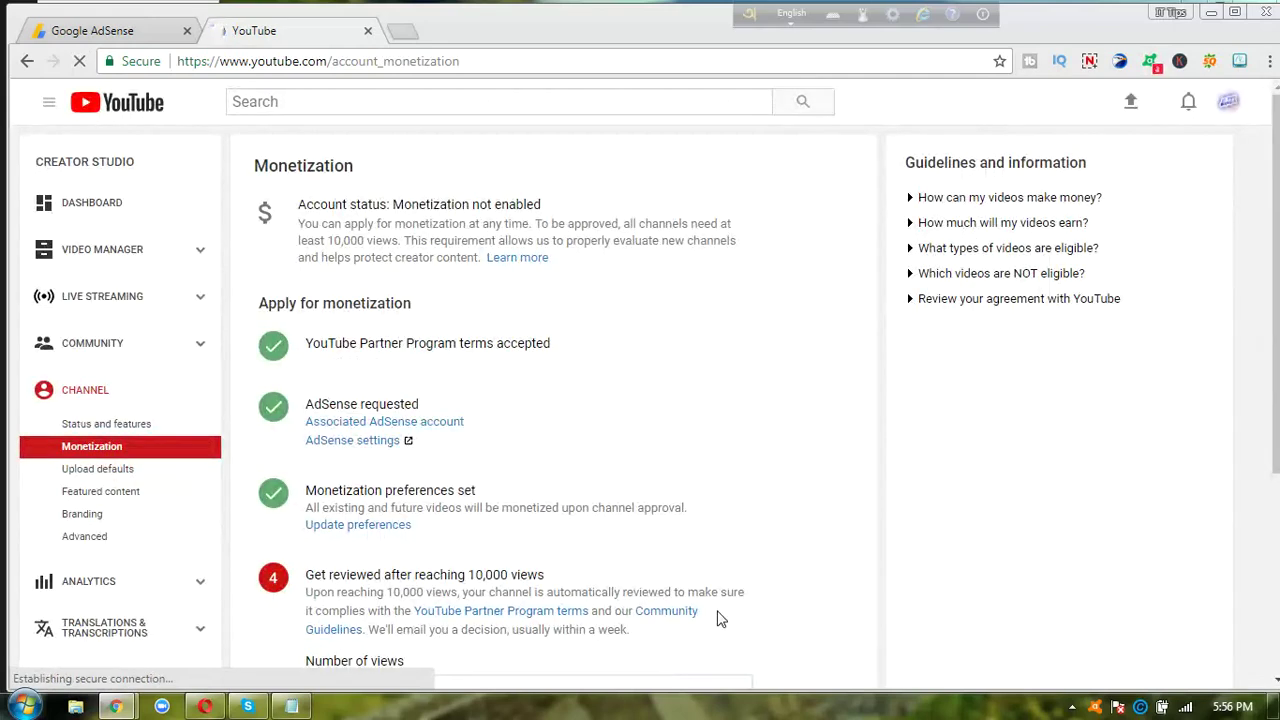
scroll(717, 619, down, 2)
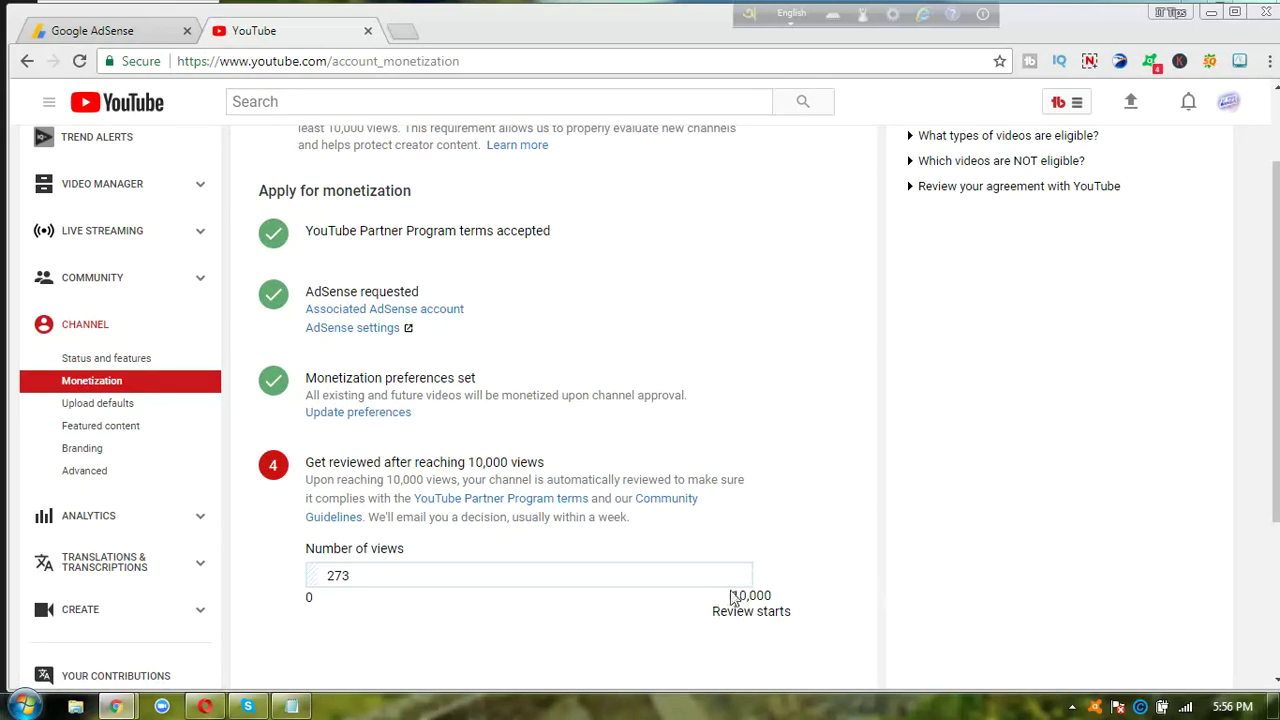
- Highlight the monetization steps and the 10,000-view review threshold, then clear the highlight
triple_click(794, 640)
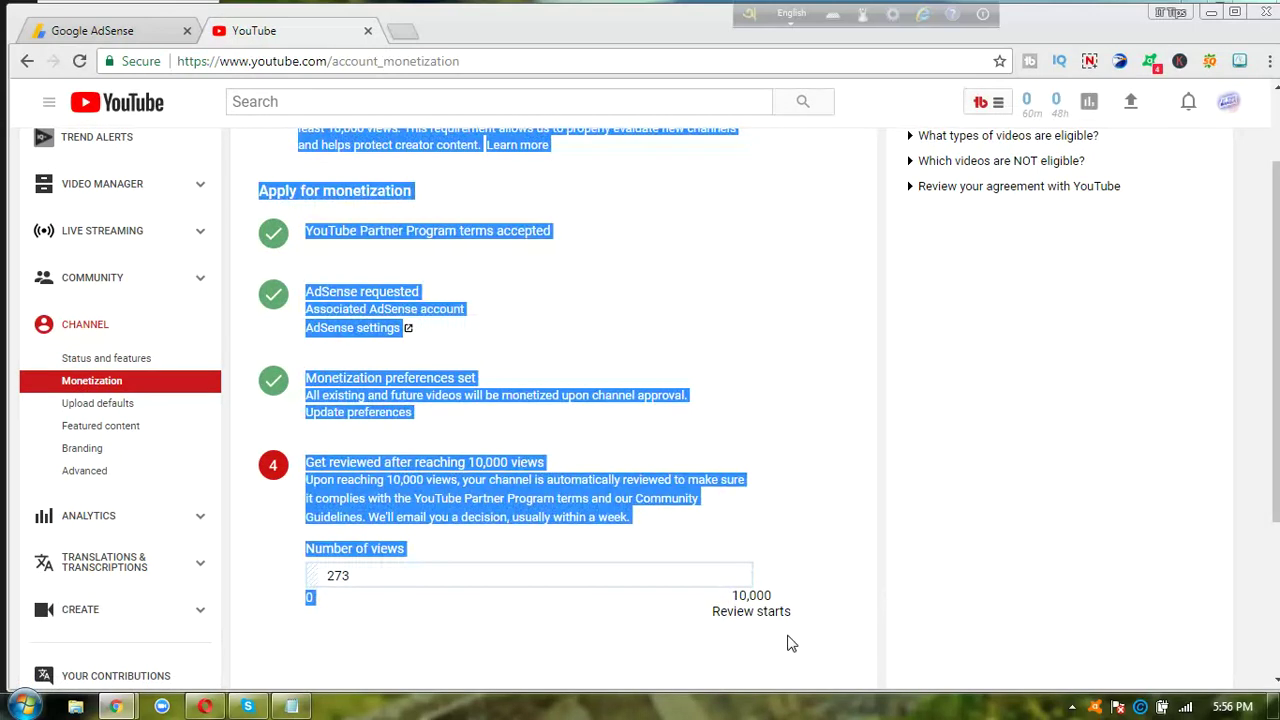
click(790, 642)
drag(790, 612, 715, 596)
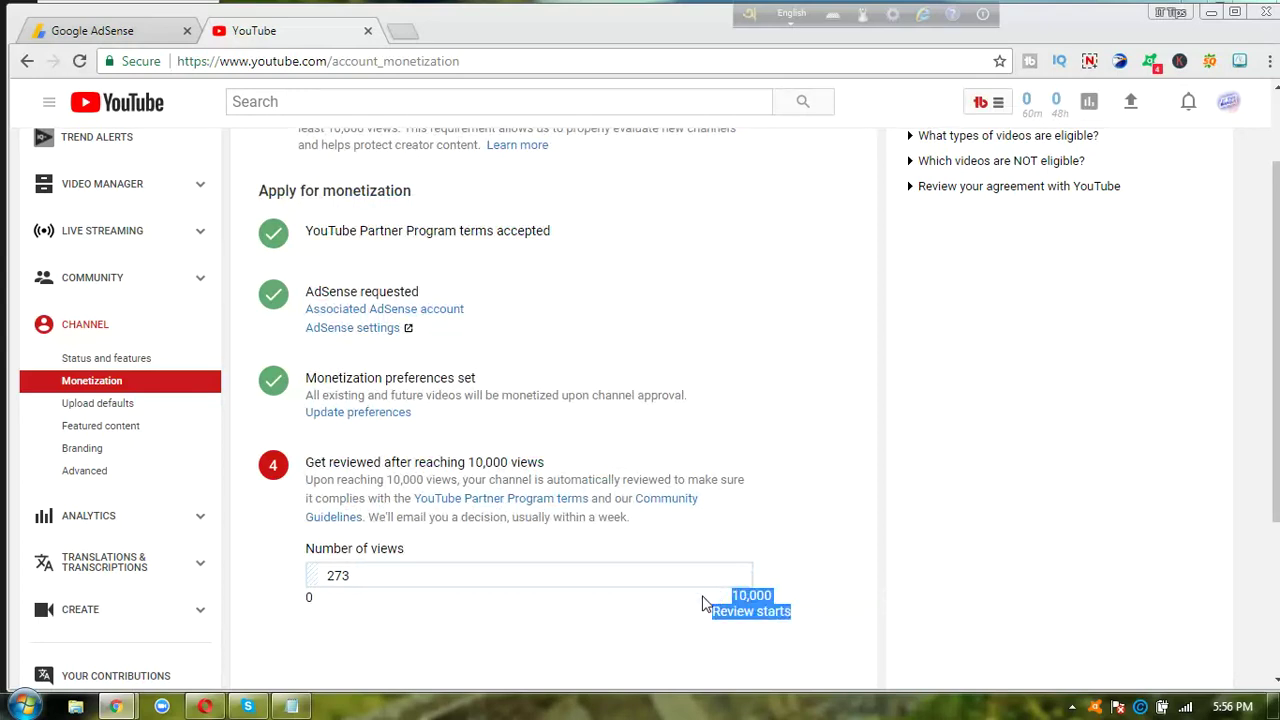
click(704, 604)
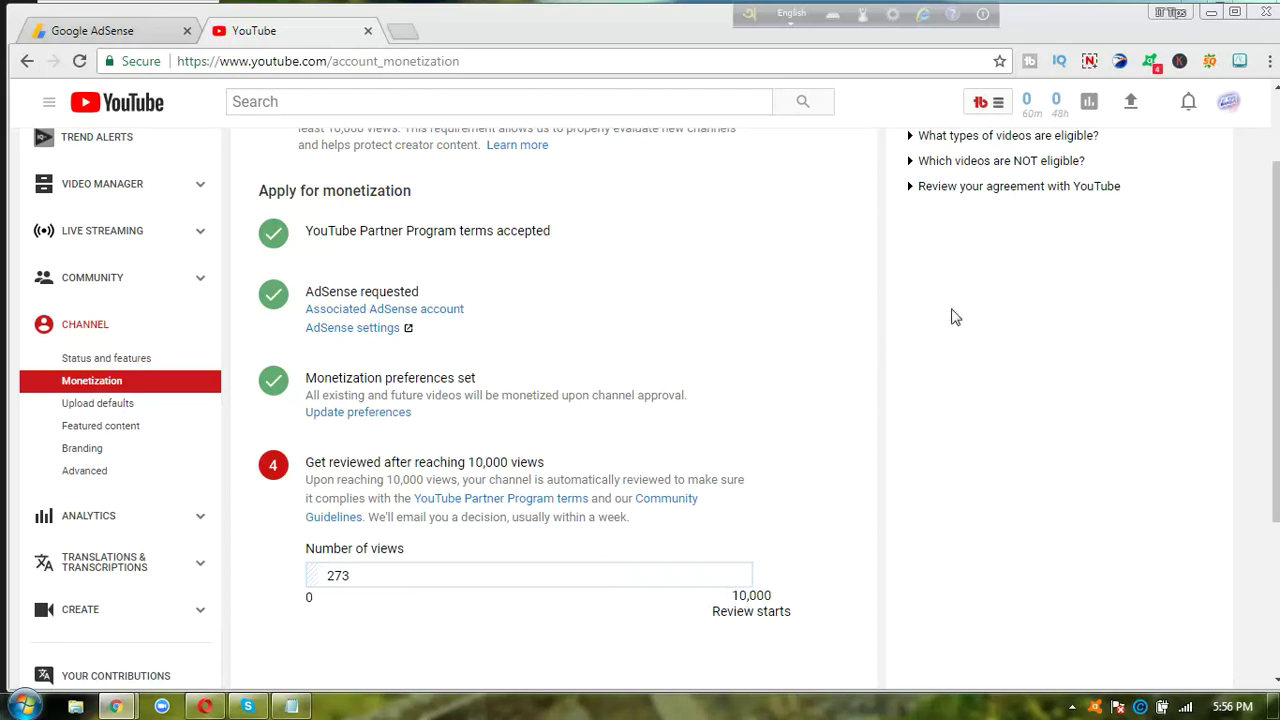
click(1089, 62)
click(1125, 309)
click(1090, 64)
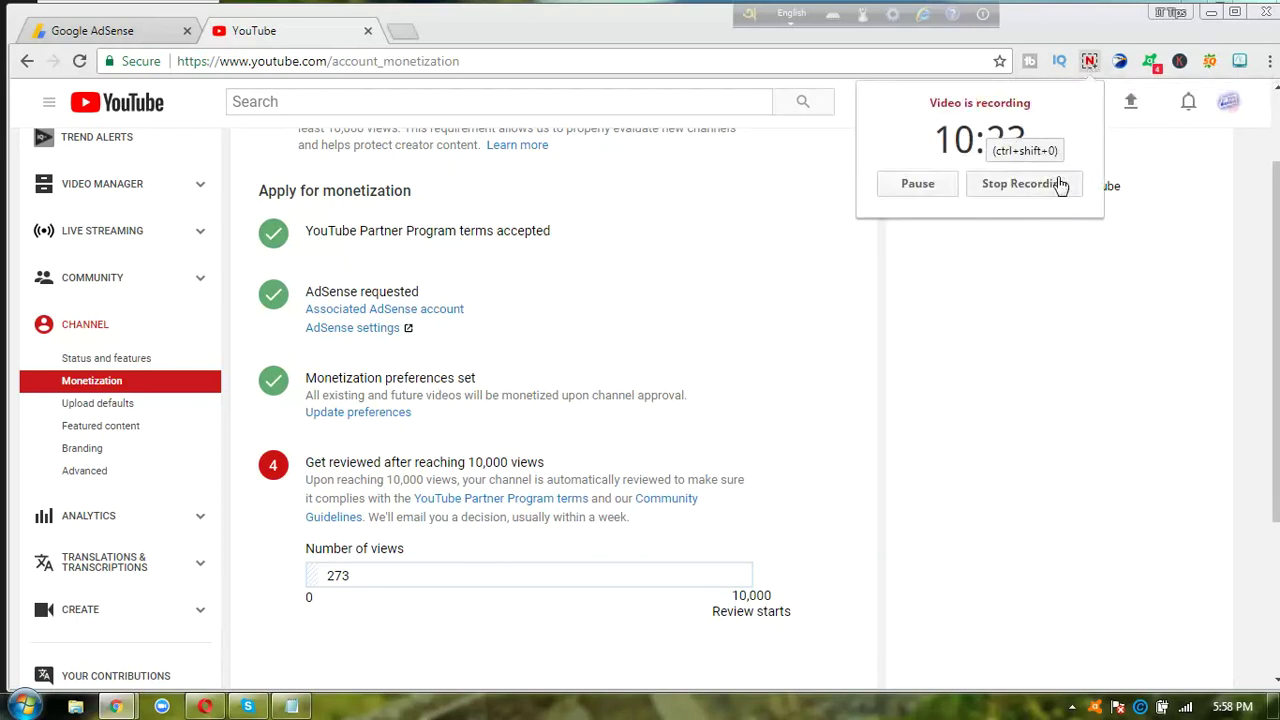
click(1060, 184)
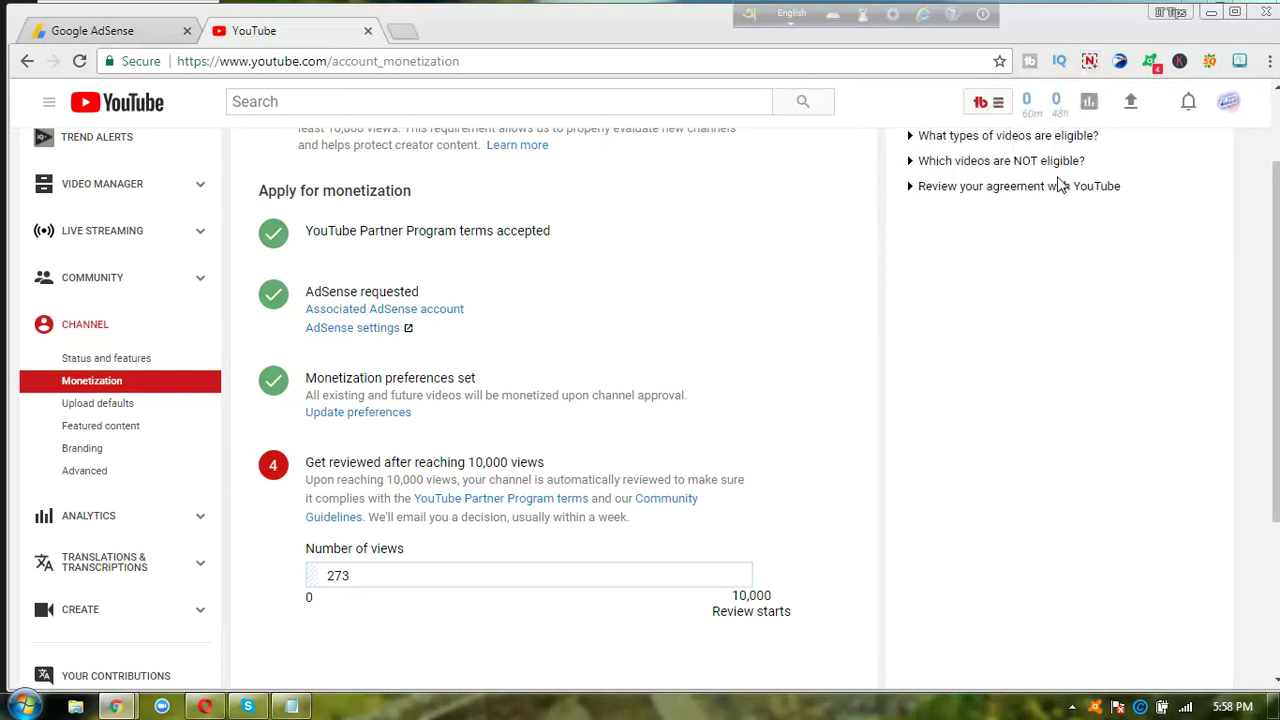